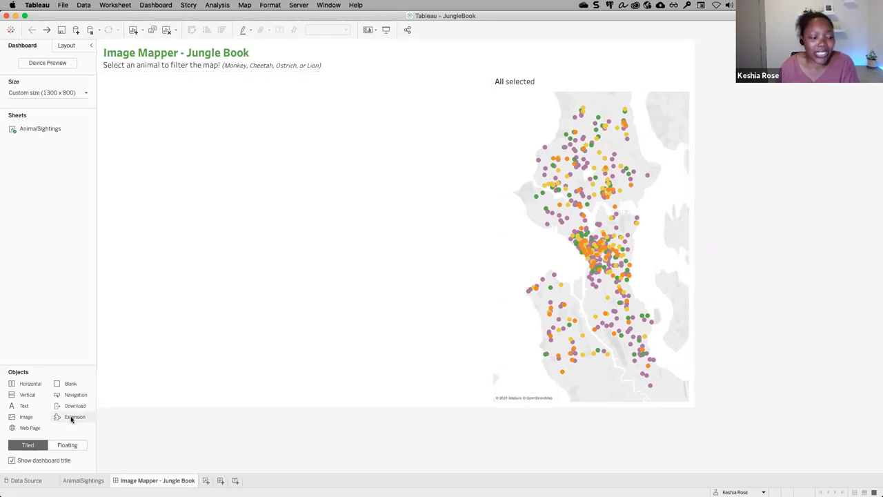
# Drop an Extension object into the empty left area and add the Image Map Filter extension, found by searching 'image'.
pyautogui.moveTo(65, 418); pyautogui.dragTo(320, 241)
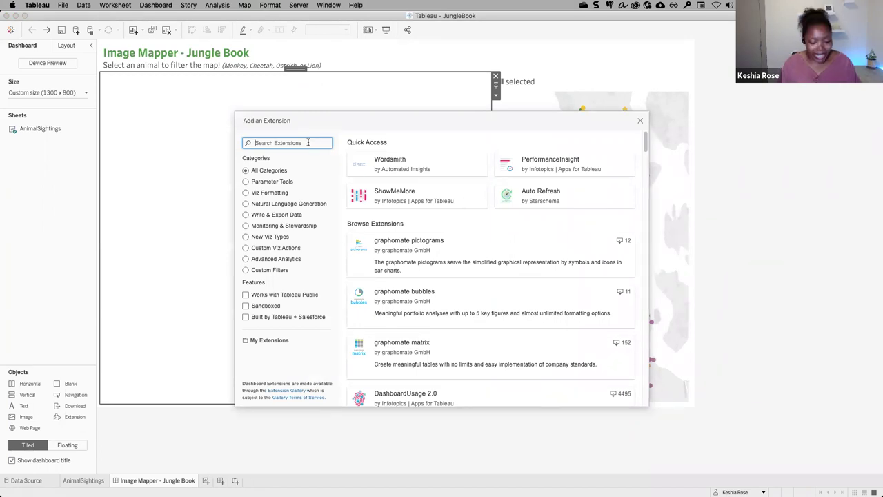
pyautogui.write('image')
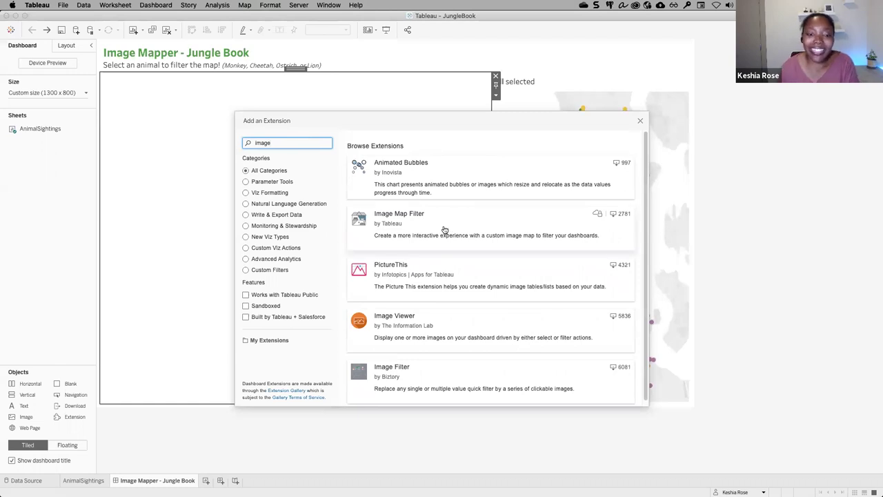
pyautogui.click(445, 230)
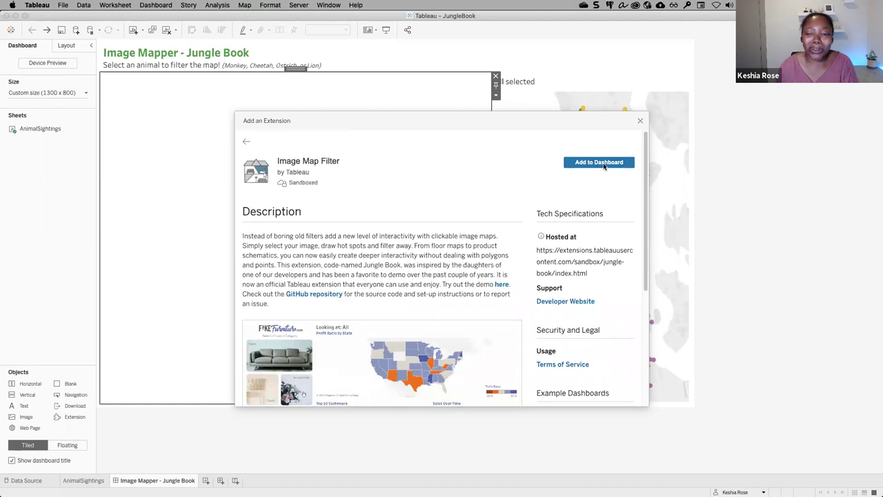
pyautogui.click(603, 165)
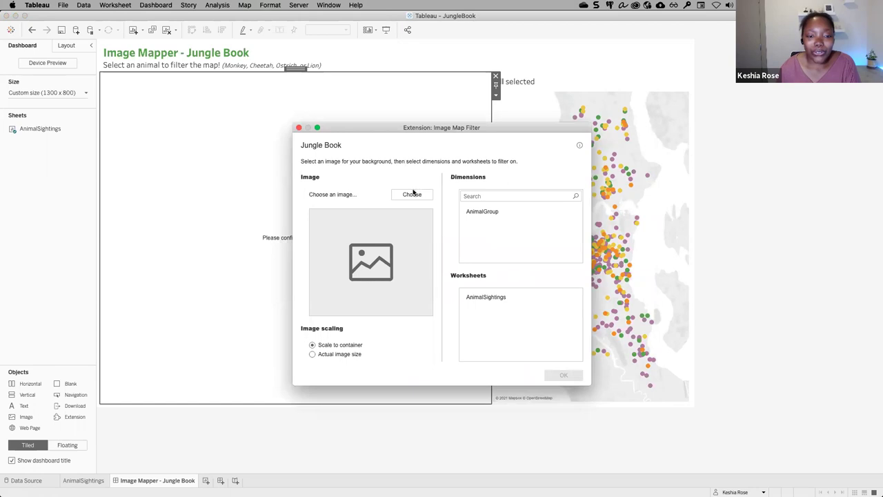
# Load jungle.jpg from OneDrive Demos > Jungle Book as the filter's background image.
pyautogui.click(419, 196)
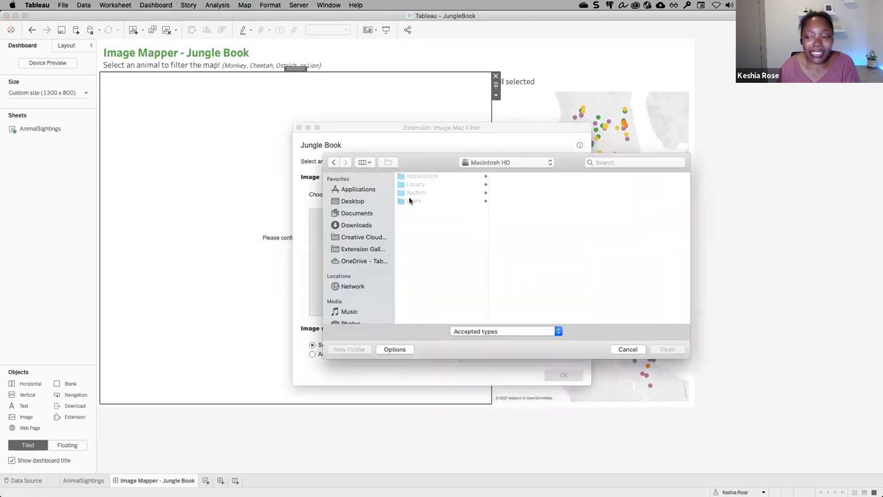
pyautogui.click(355, 261)
pyautogui.click(417, 209)
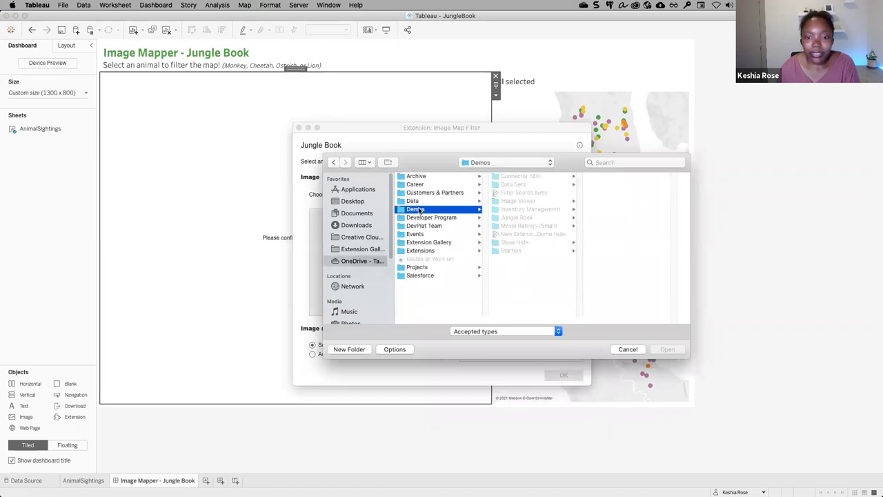
pyautogui.click(516, 218)
pyautogui.click(608, 177)
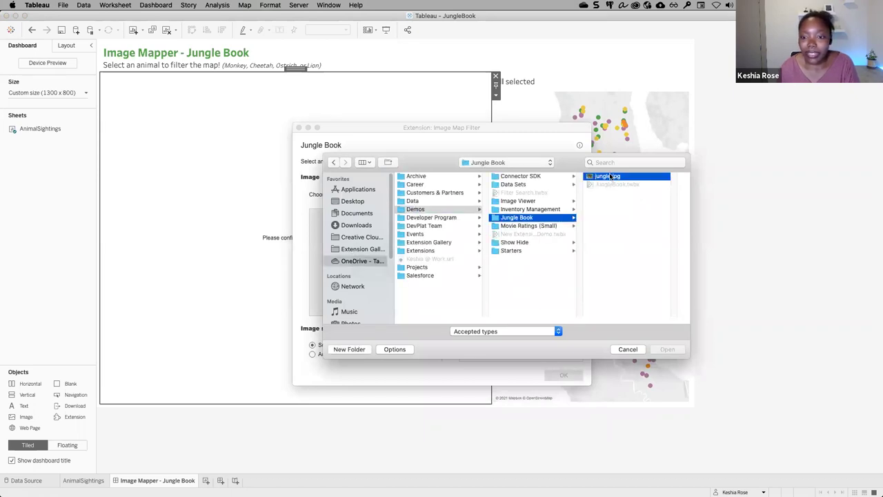
pyautogui.click(667, 349)
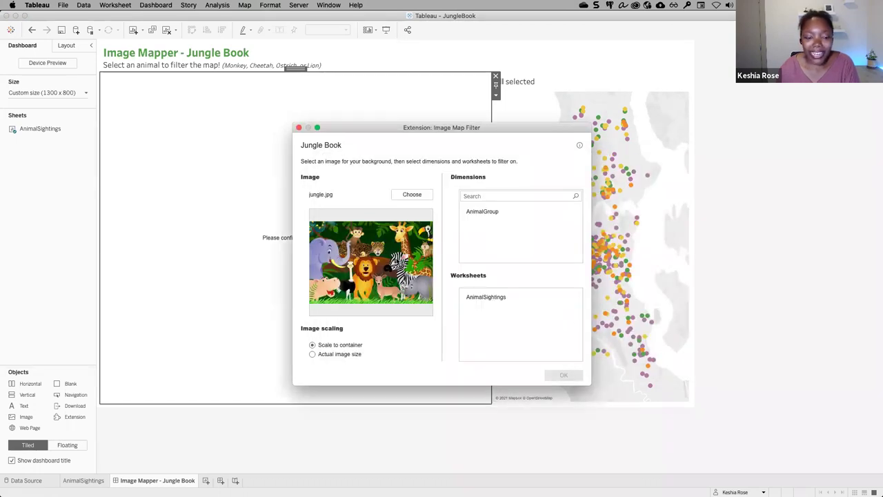
# Set AnimalGroup as the filter dimension and AnimalSightings as the target worksheet, then apply.
pyautogui.click(502, 212)
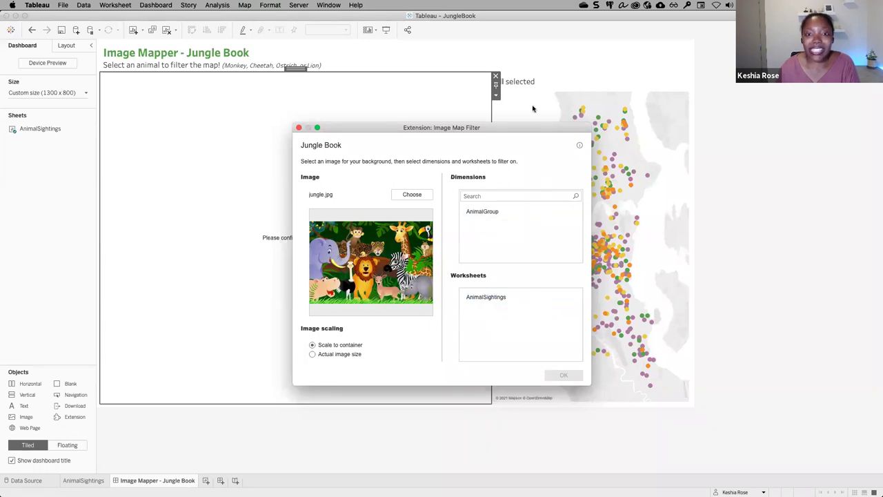
pyautogui.click(493, 215)
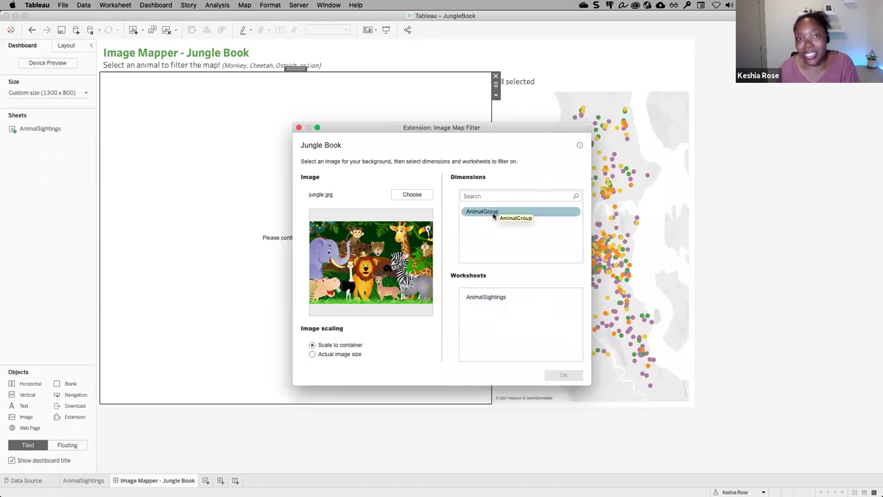
pyautogui.click(494, 214)
pyautogui.click(508, 216)
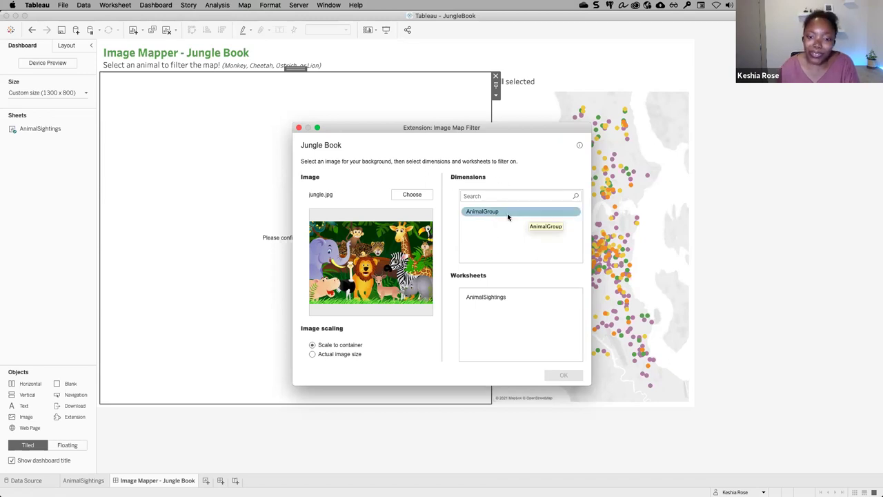
pyautogui.click(504, 215)
pyautogui.click(492, 215)
pyautogui.click(492, 299)
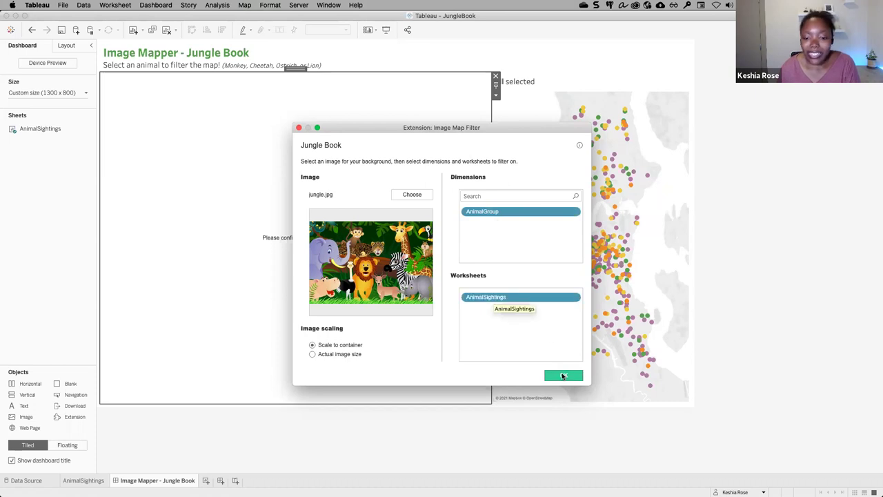
pyautogui.click(564, 376)
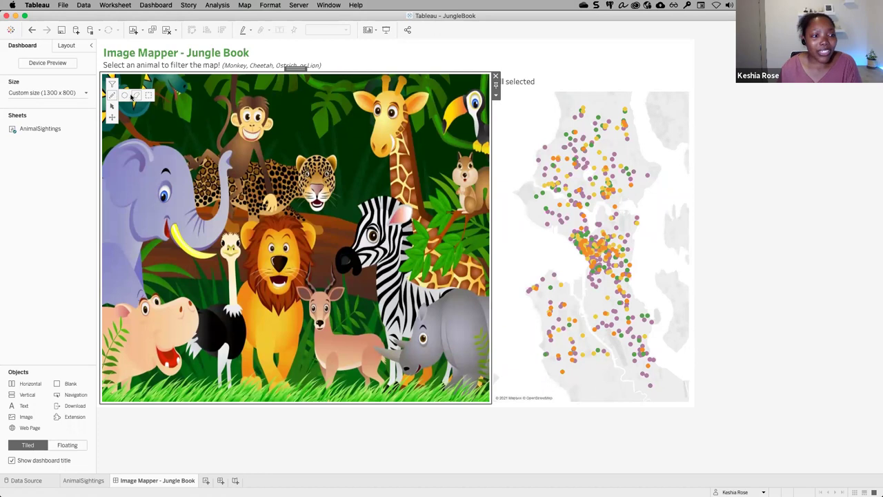
# Draw a freehand outline around the lion's head and assign it the Lion value.
pyautogui.click(129, 96)
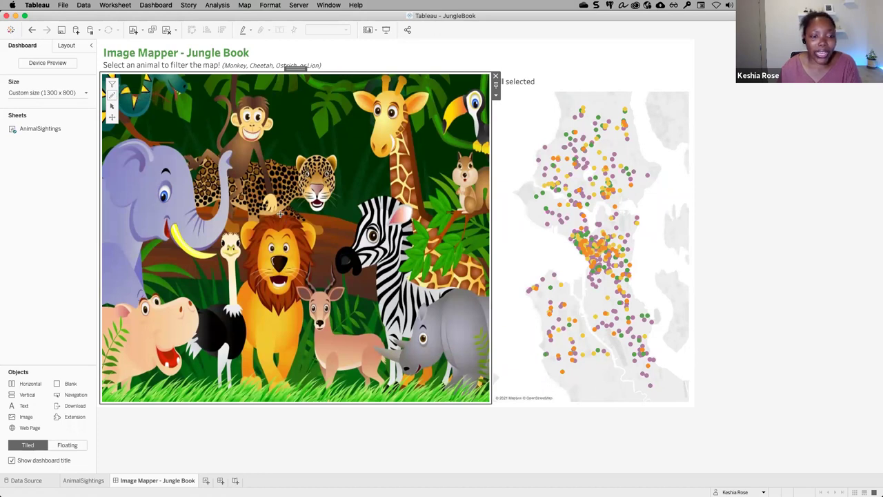
pyautogui.moveTo(258, 217)
pyautogui.mouseDown()
pyautogui.moveTo(247, 264)
pyautogui.moveTo(260, 301)
pyautogui.moveTo(288, 312)
pyautogui.moveTo(309, 300)
pyautogui.moveTo(297, 220)
pyautogui.mouseUp()
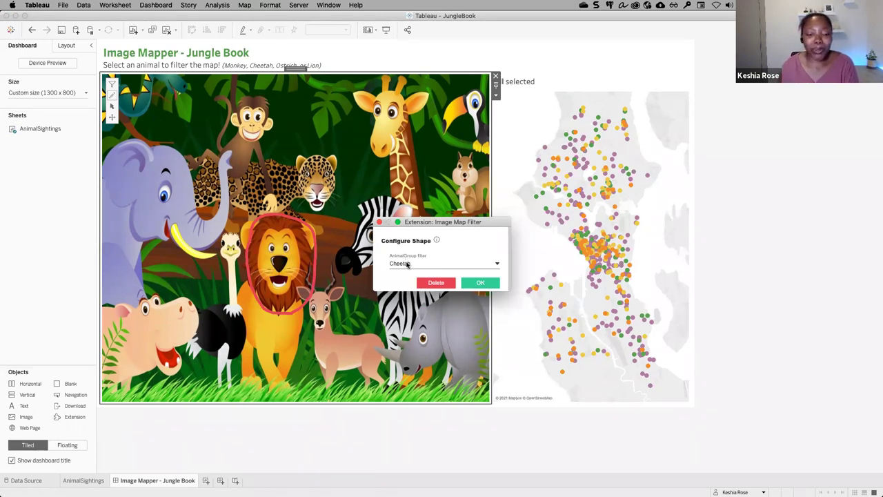
pyautogui.click(407, 264)
pyautogui.click(398, 279)
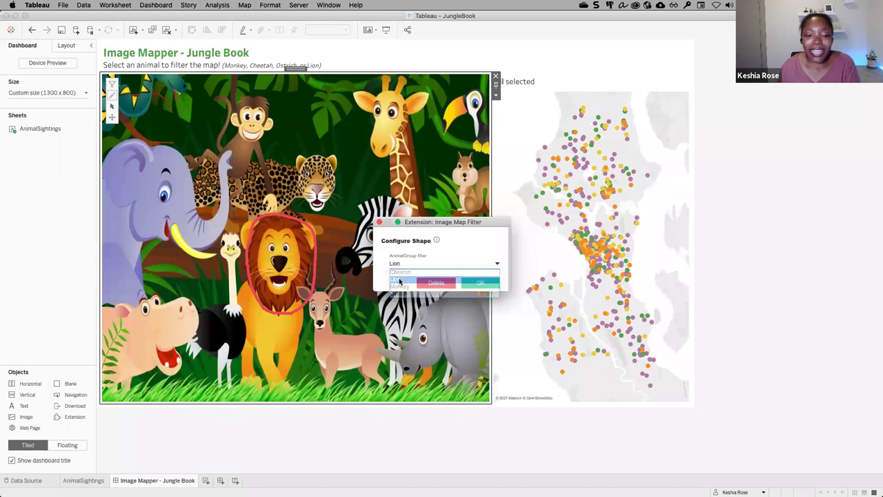
pyautogui.click(480, 282)
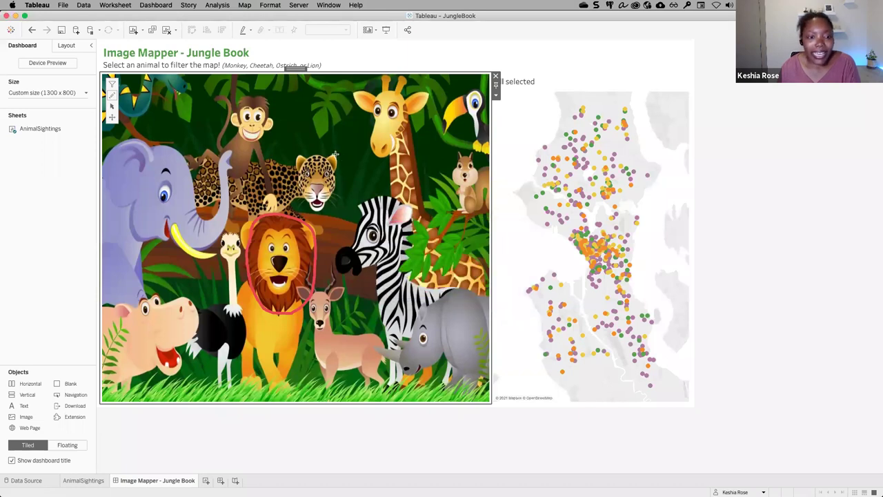
# Outline the cheetah's head, hide the shape outlines, and click the cheetah to show only Cheetah sightings.
pyautogui.moveTo(326, 151)
pyautogui.mouseDown()
pyautogui.moveTo(296, 160)
pyautogui.moveTo(300, 195)
pyautogui.moveTo(335, 188)
pyautogui.moveTo(328, 160)
pyautogui.mouseUp()
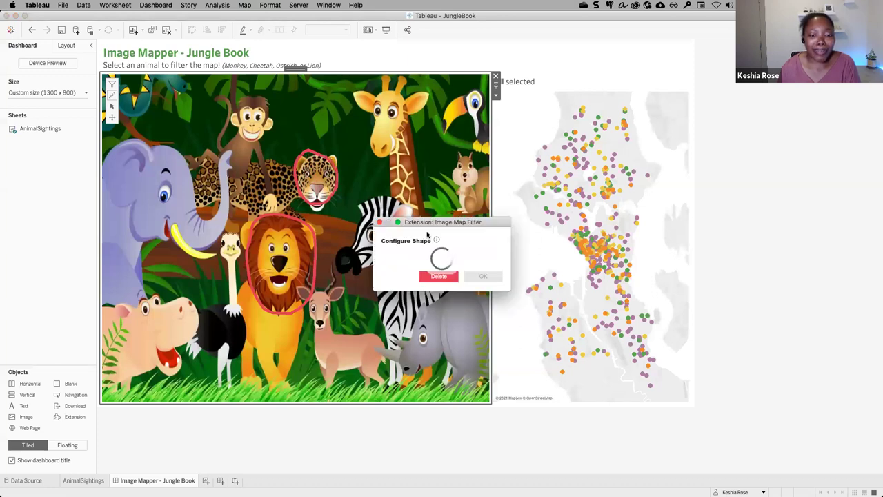
pyautogui.click(483, 283)
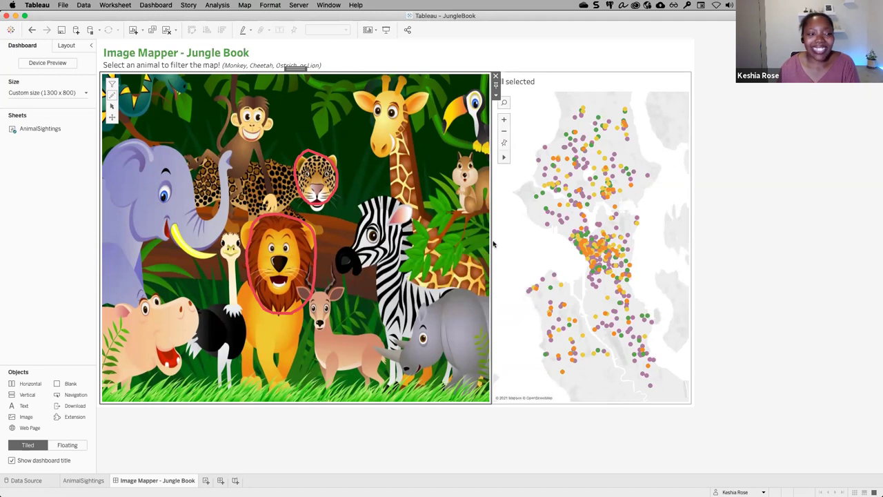
pyautogui.click(113, 86)
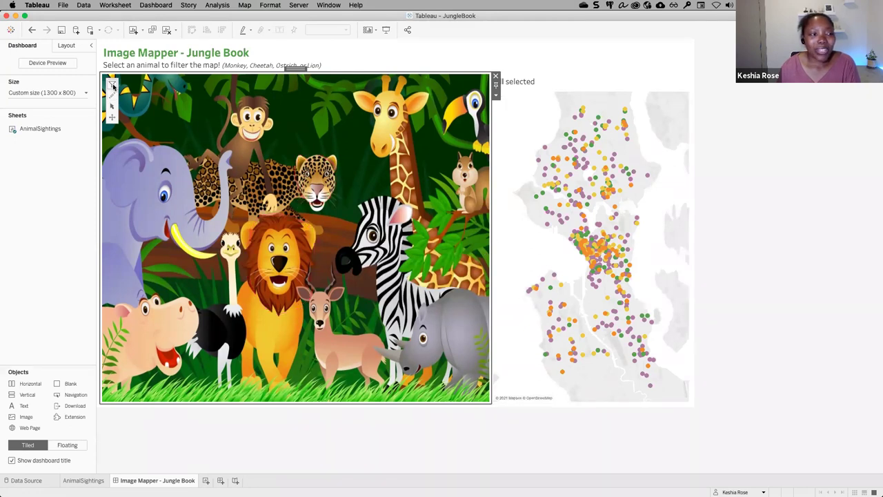
pyautogui.click(319, 180)
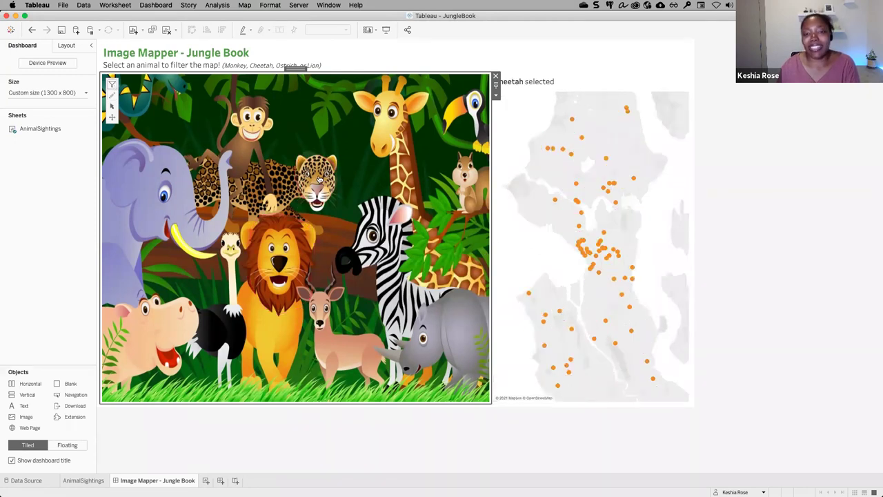
pyautogui.click(723, 108)
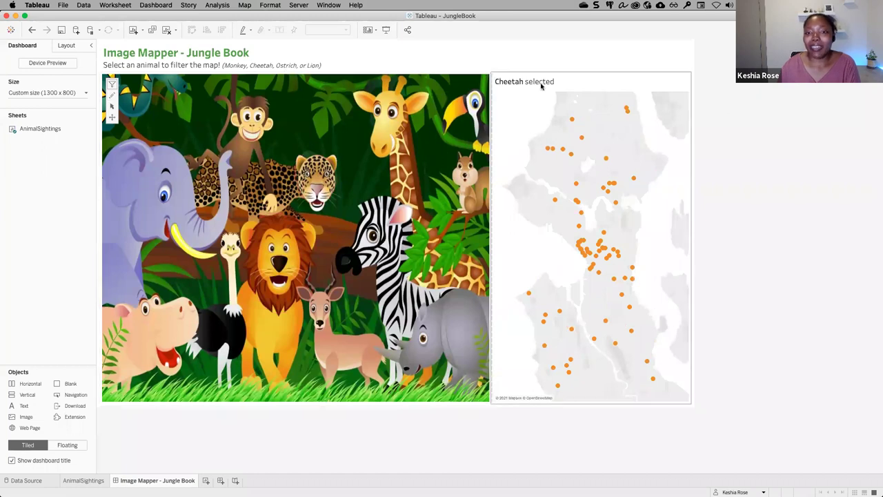
# Select the jungle animal image zone on the dashboard.
pyautogui.click(271, 265)
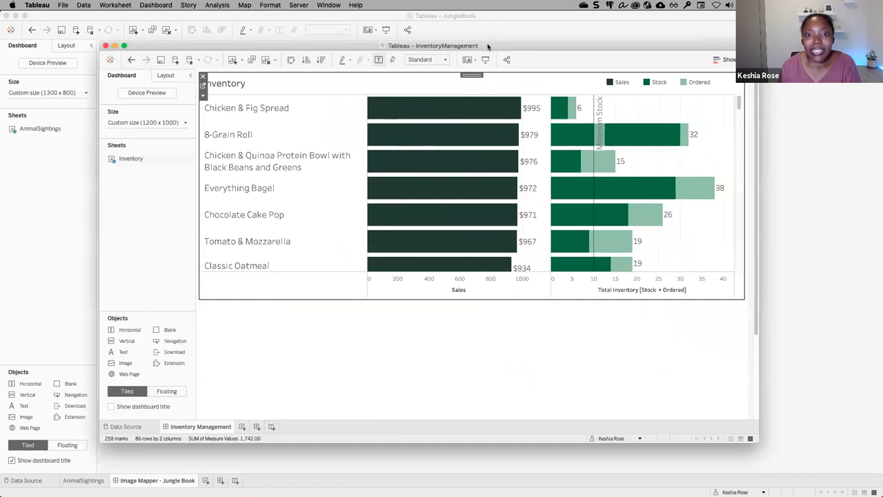
# Maximise the InventoryManagement window and add an extension below the Inventory chart from the Inventory Management .trex file.
pyautogui.doubleClick(488, 46)
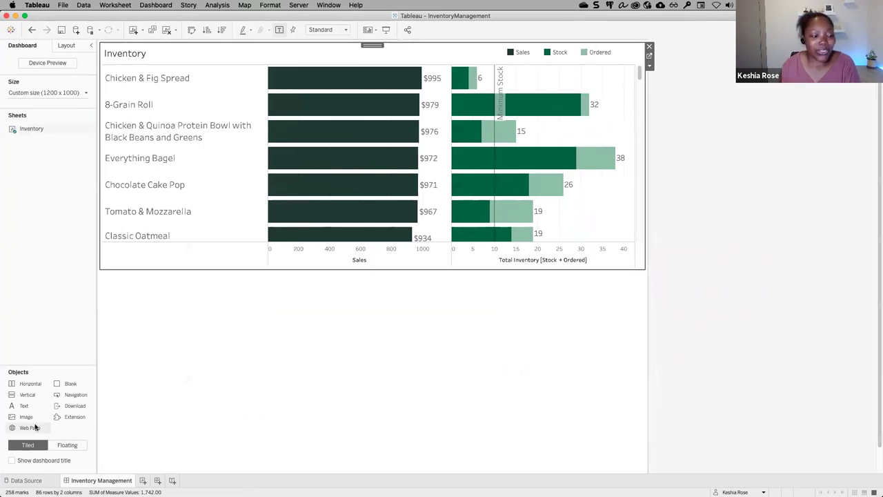
pyautogui.moveTo(74, 417); pyautogui.dragTo(291, 371)
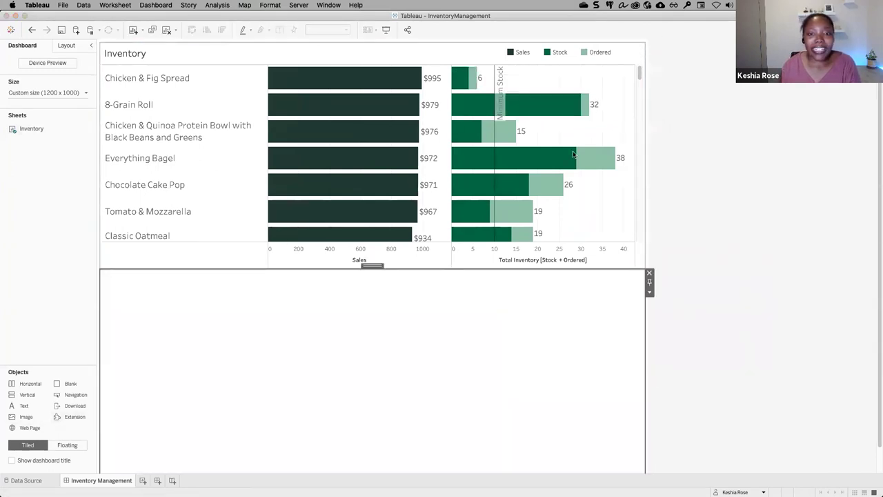
pyautogui.click(253, 341)
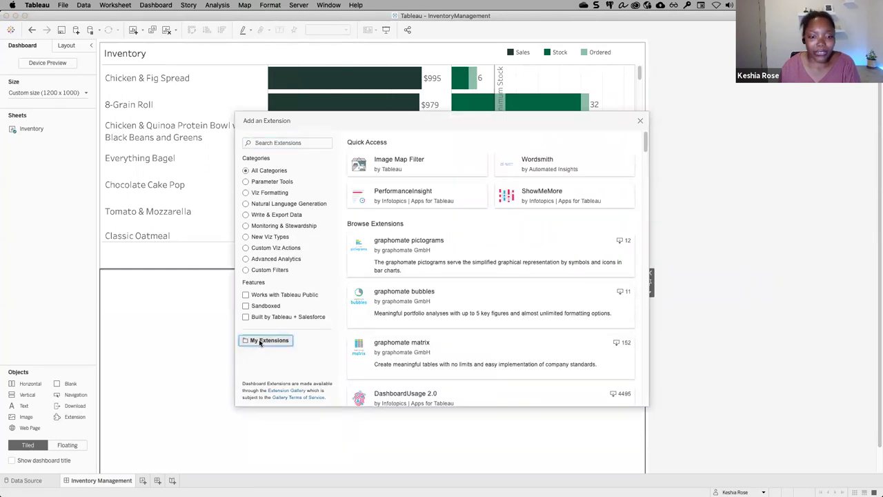
pyautogui.click(563, 181)
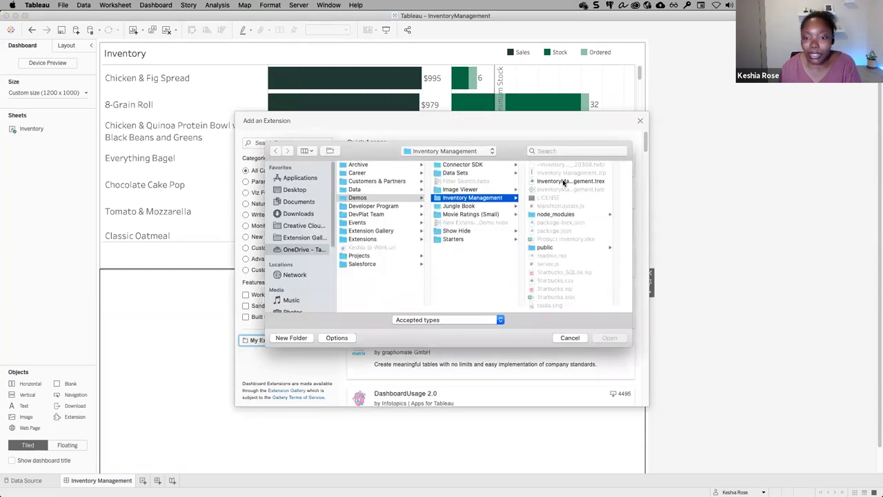
pyautogui.doubleClick(563, 182)
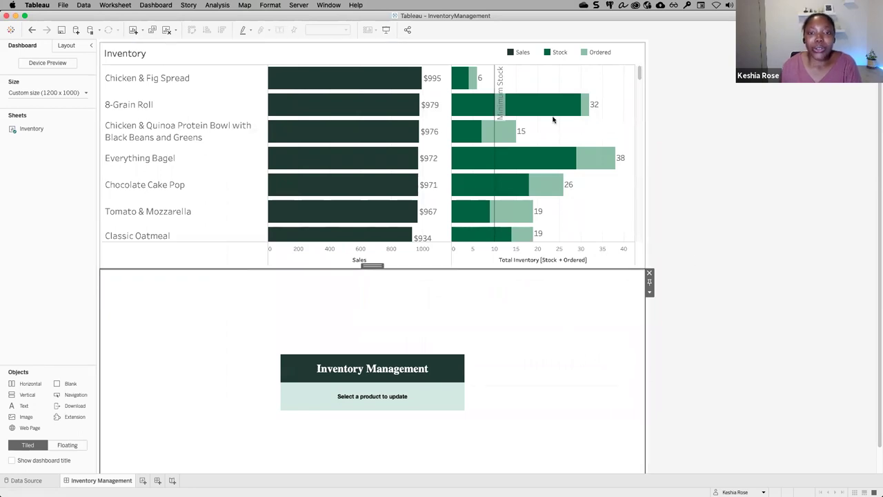
# Select Chicken & Fig Spread and submit an order of 10 units in the extension.
pyautogui.moveTo(497, 75)
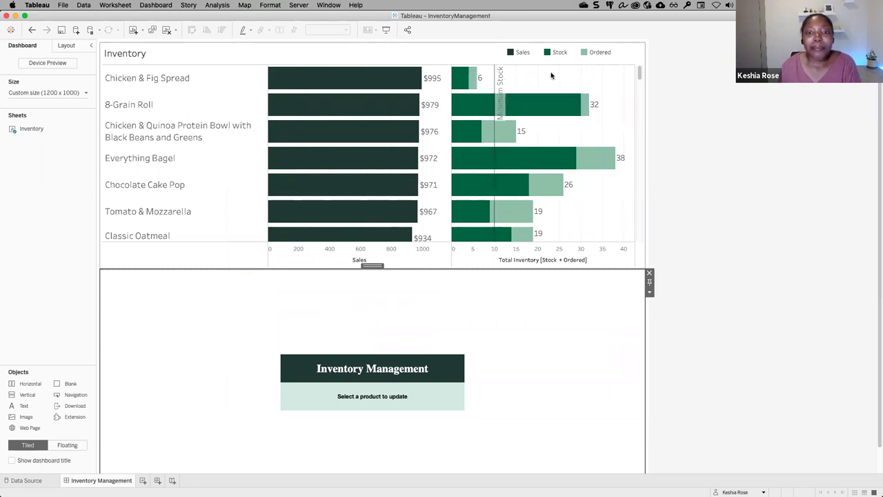
pyautogui.moveTo(485, 90)
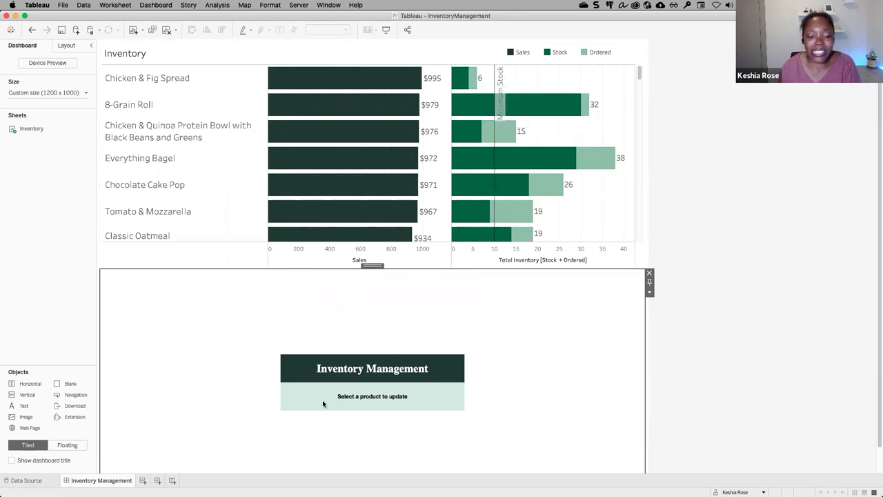
pyautogui.click(474, 79)
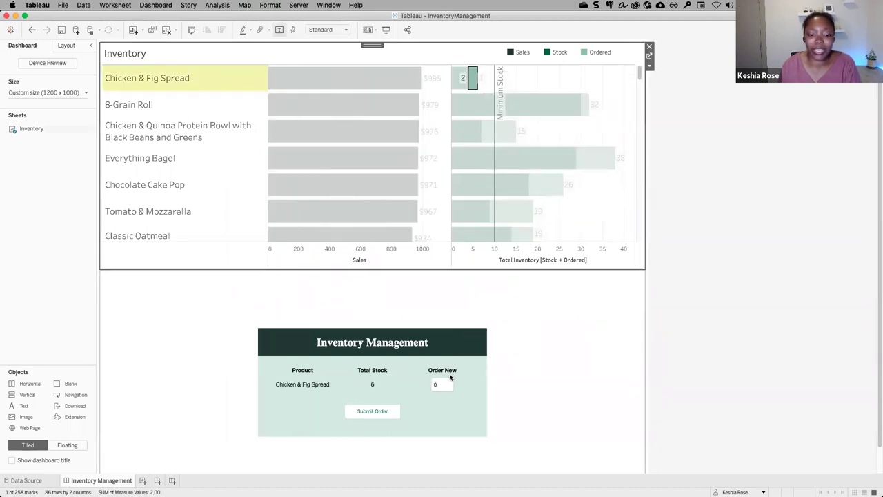
pyautogui.click(443, 379)
pyautogui.write('10')
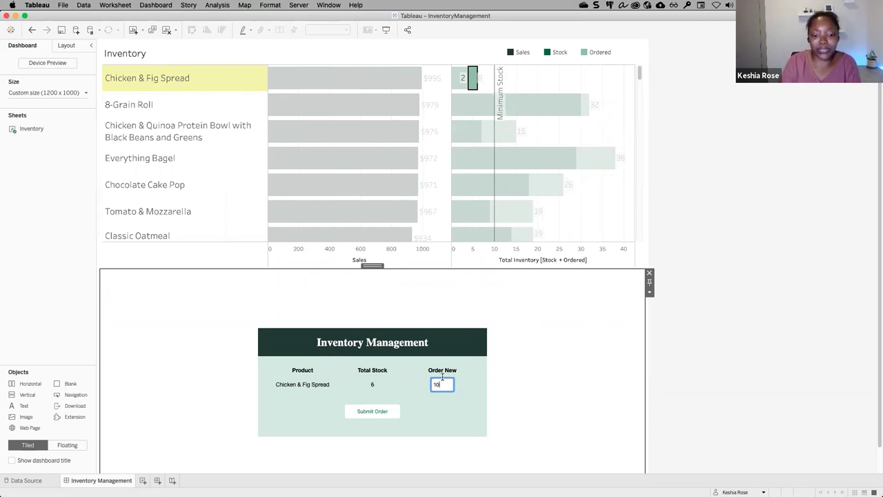
pyautogui.click(445, 403)
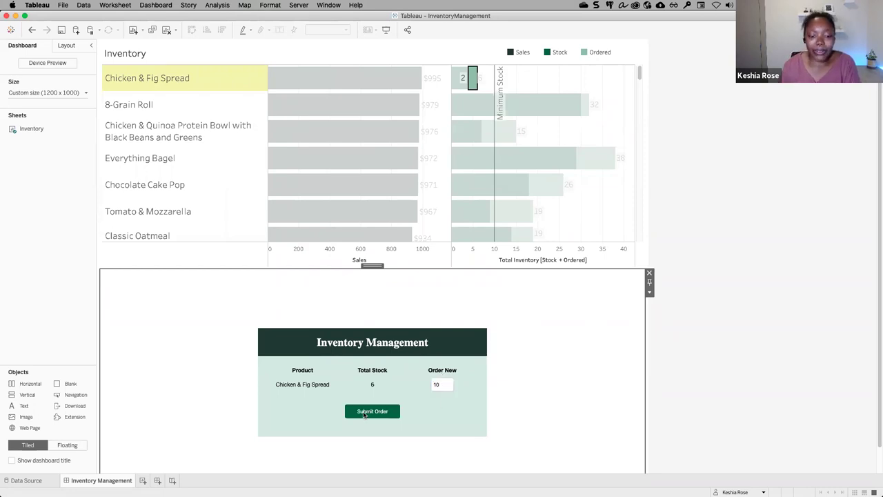
pyautogui.click(371, 414)
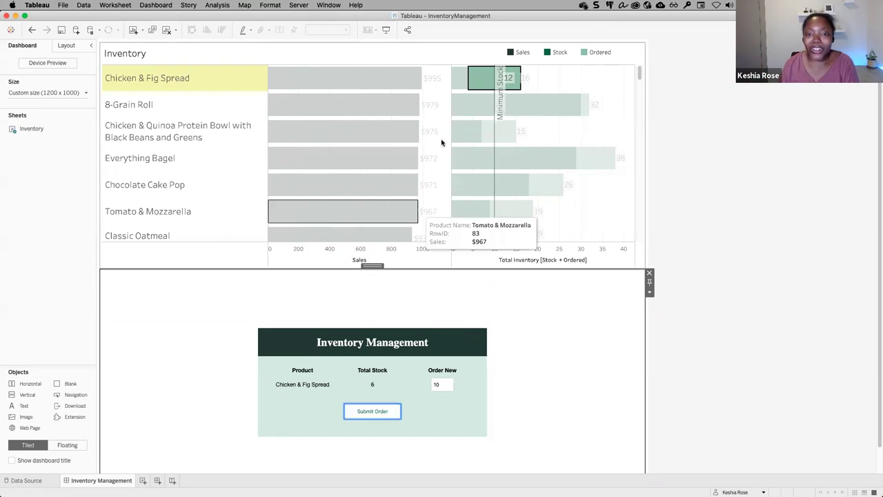
# Clear the Chicken & Fig Spread selection on the Inventory chart.
pyautogui.moveTo(488, 80)
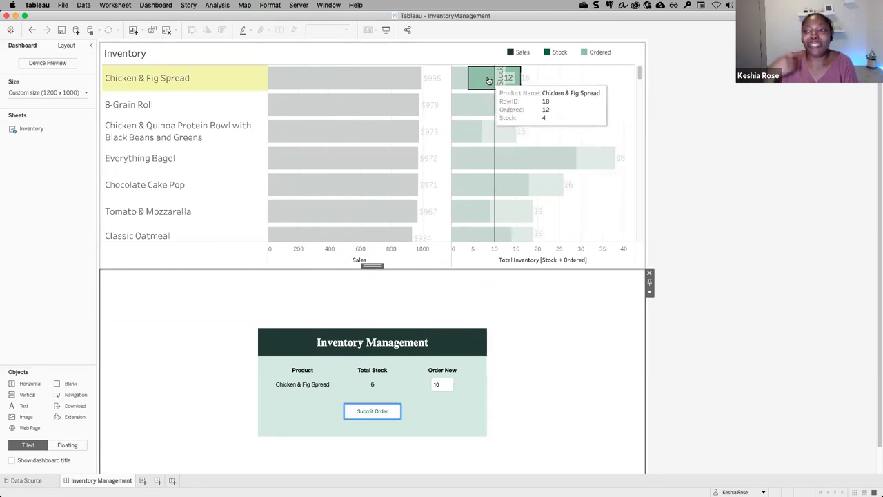
pyautogui.click(560, 70)
pyautogui.click(562, 71)
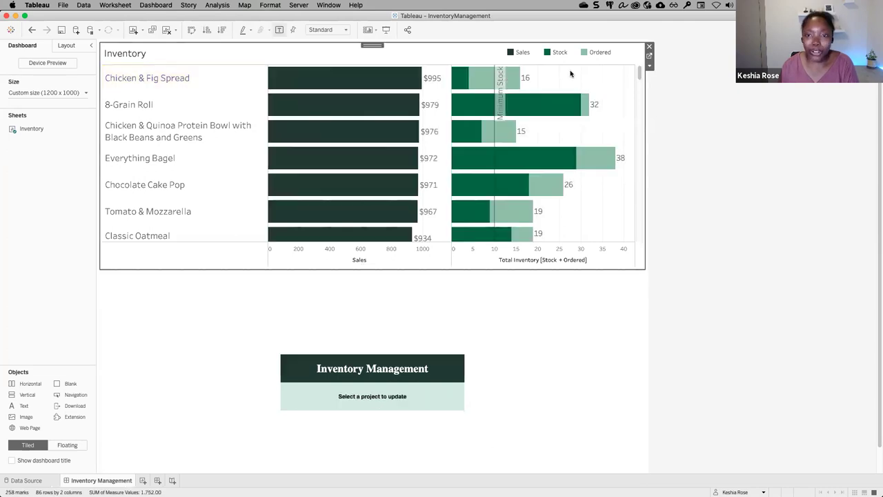
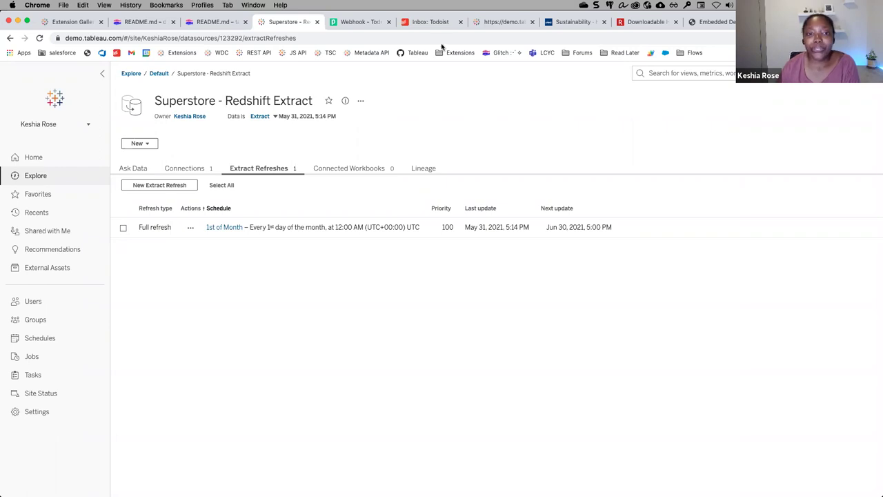
# Switch to the Todoist inbox, which shows 'All clear' with no tasks.
pyautogui.click(443, 23)
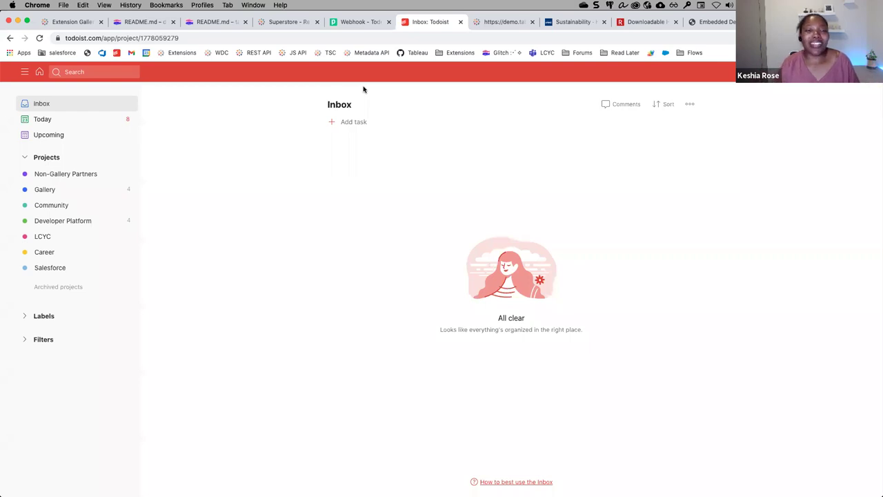
# Review the Pipedream Webhook - Todoist trigger, then return to the Superstore - Redshift Extract page.
pyautogui.click(366, 25)
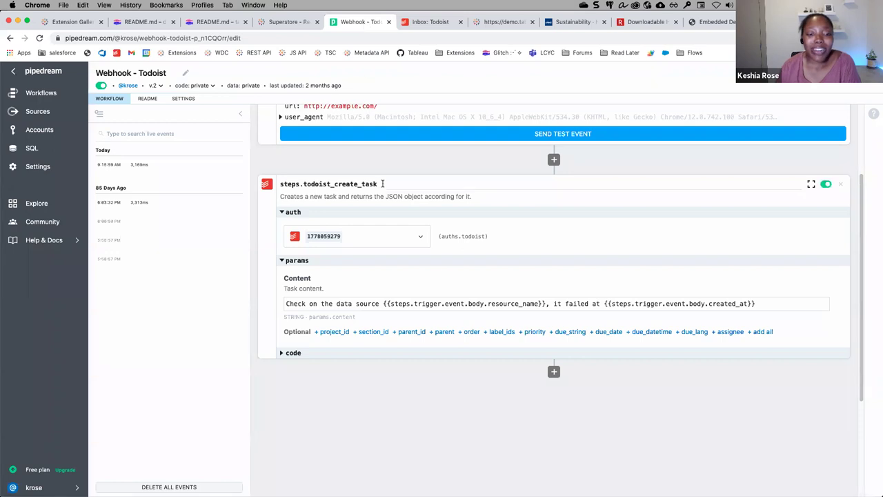
pyautogui.scroll(2, 414, 280)
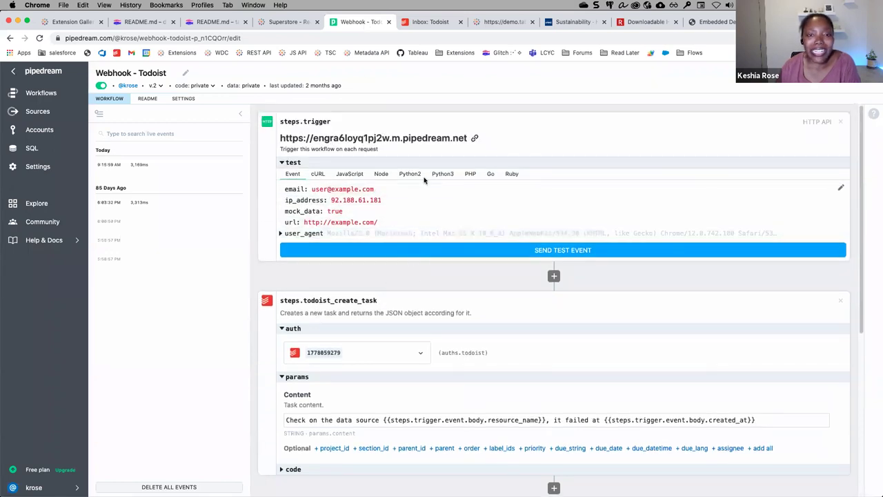
pyautogui.click(429, 22)
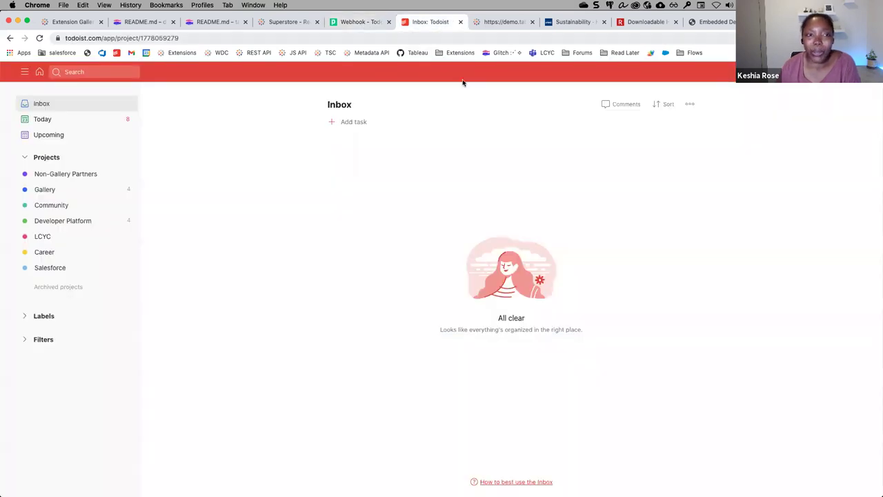
pyautogui.click(279, 22)
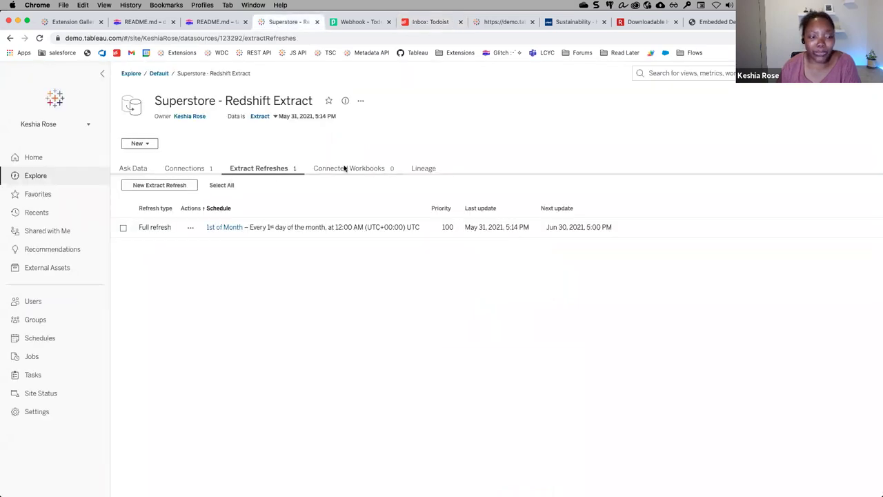
# Change the Redshift connection's embedded password to a wrong one, test it and save.
pyautogui.click(190, 170)
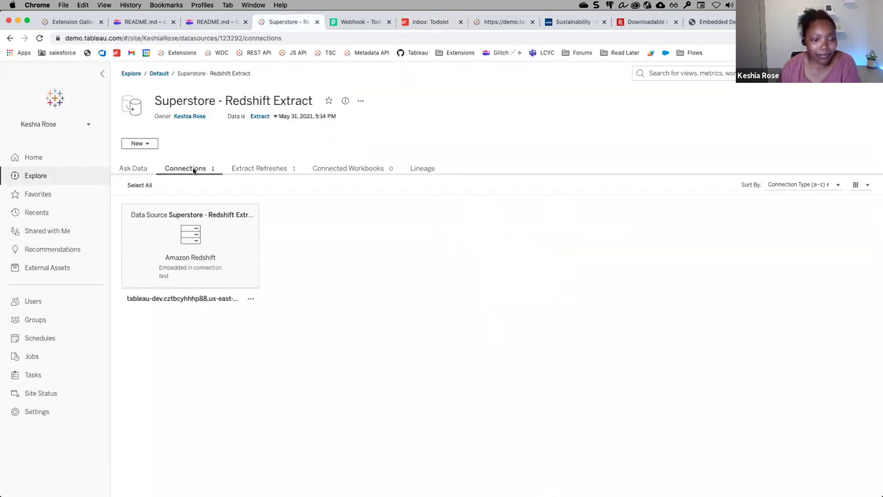
pyautogui.click(251, 298)
pyautogui.click(279, 310)
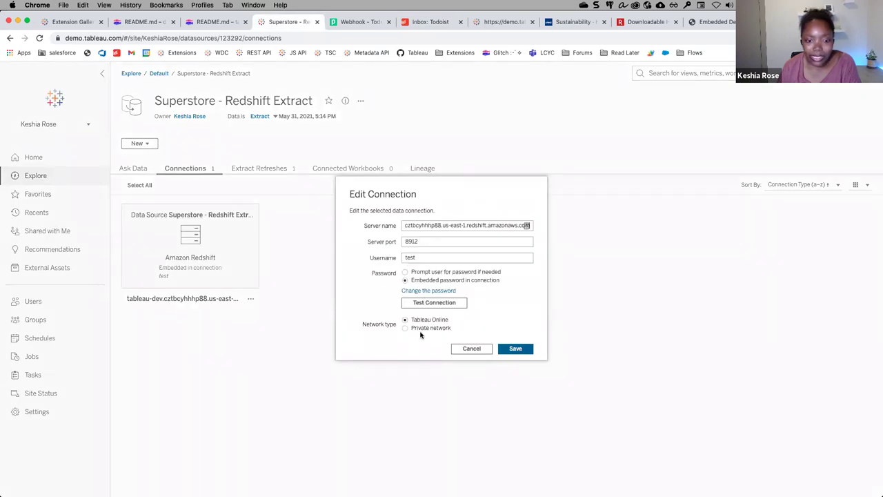
pyautogui.click(428, 290)
pyautogui.write('t')
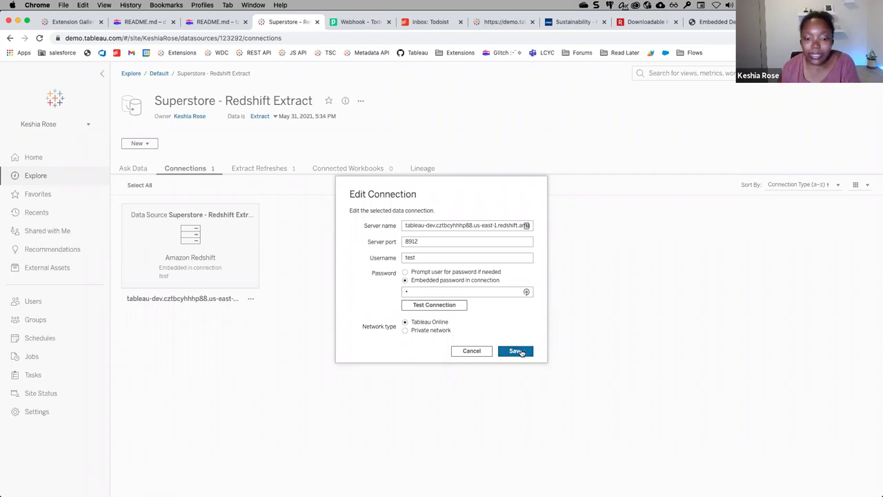
pyautogui.click(456, 307)
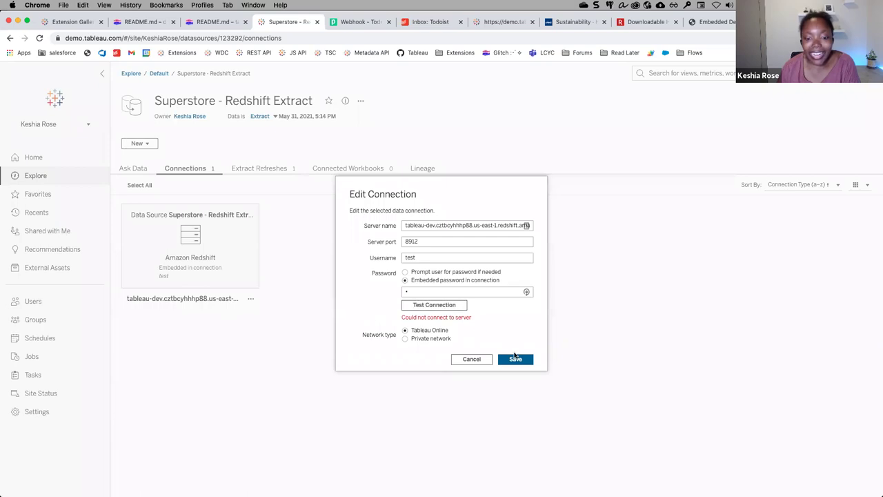
pyautogui.click(516, 359)
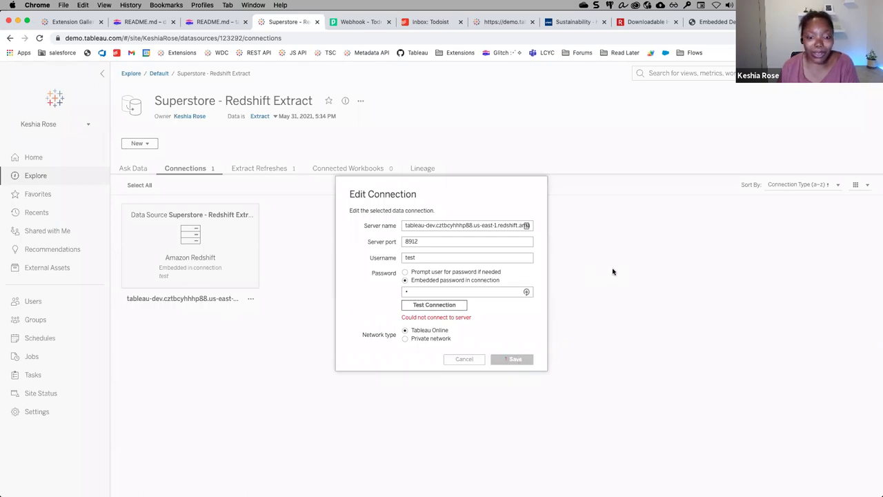
# Run the Superstore - Redshift Extract full refresh schedule now.
pyautogui.click(256, 170)
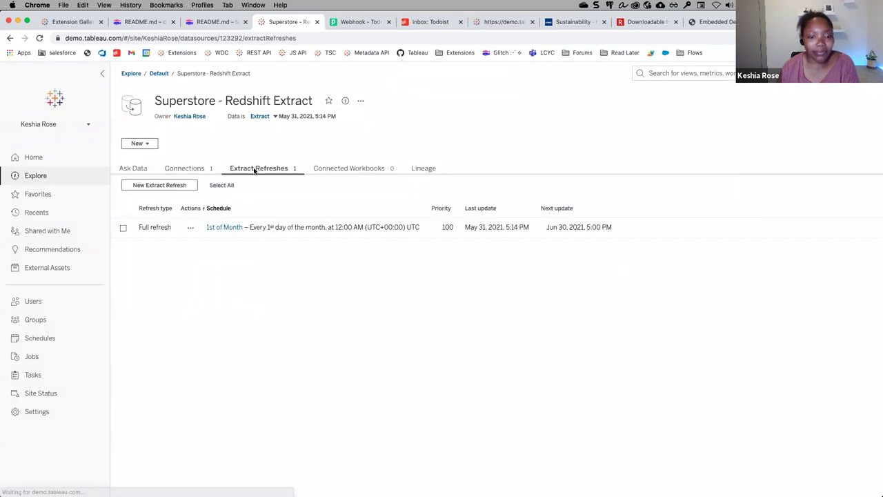
pyautogui.click(191, 227)
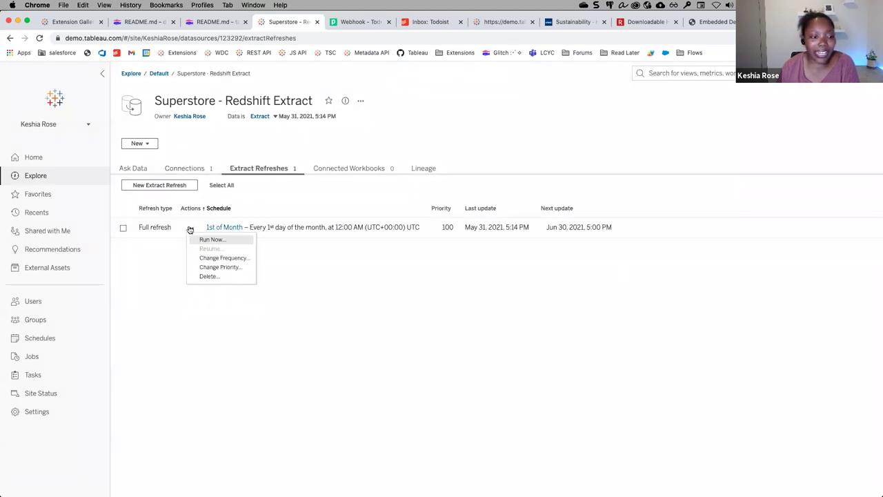
pyautogui.click(222, 240)
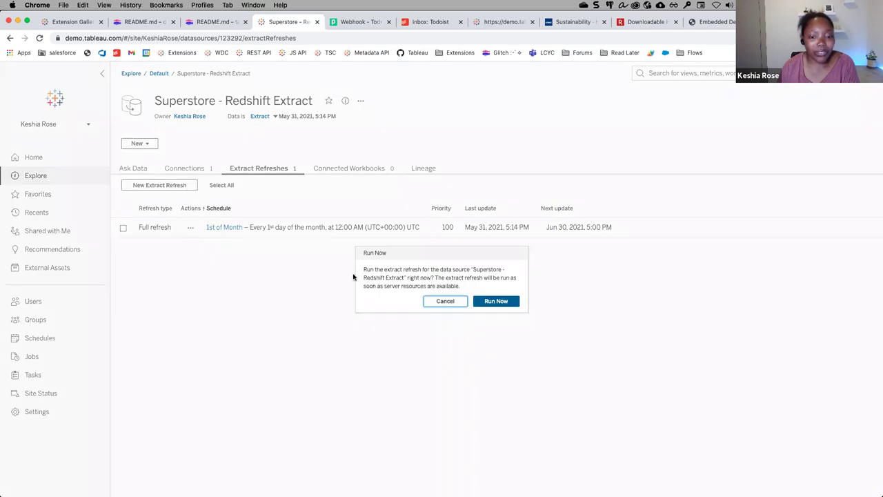
pyautogui.click(492, 302)
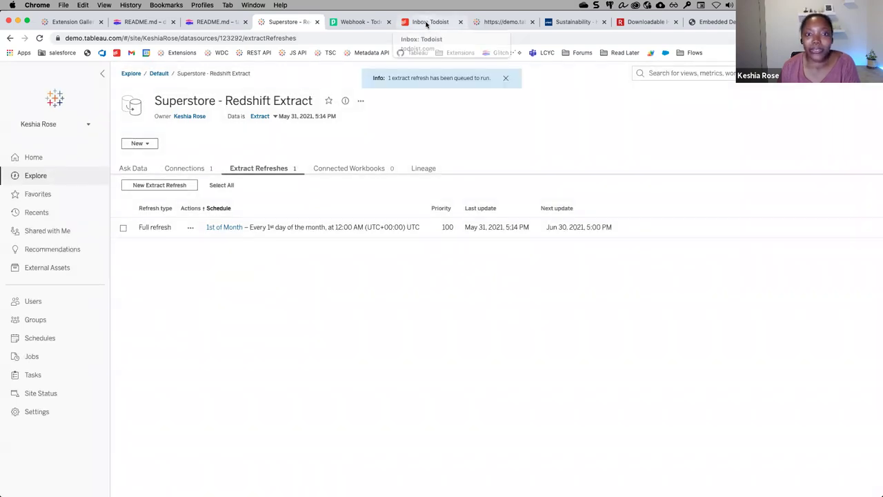
# Confirm the failed-refresh task appeared in Todoist, close demo.tableau.com and open a blank page.
pyautogui.click(427, 24)
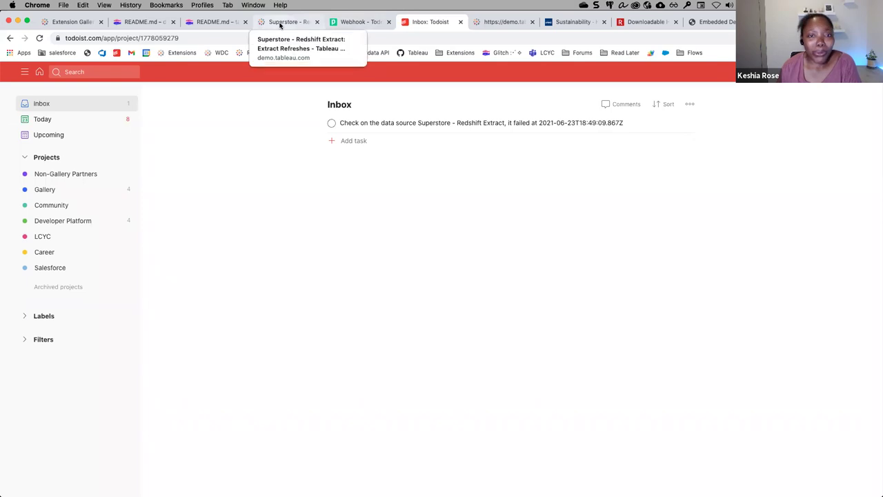
pyautogui.middleClick(505, 25)
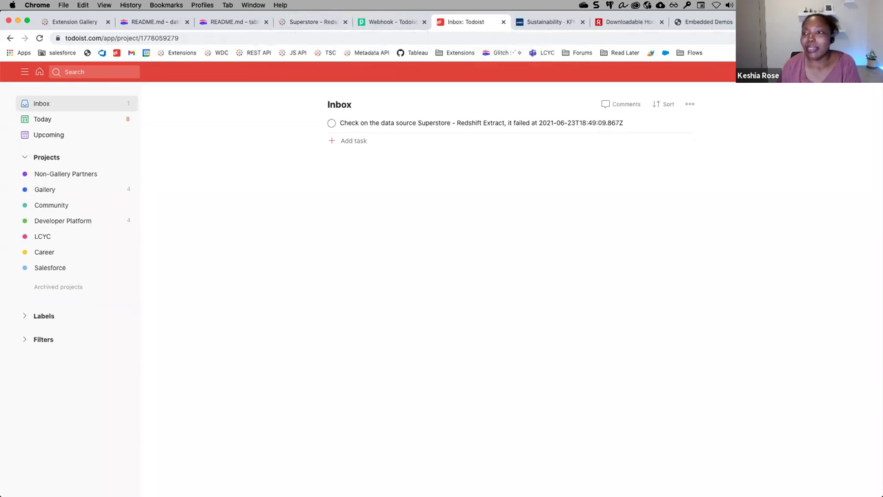
pyautogui.press('super+t')
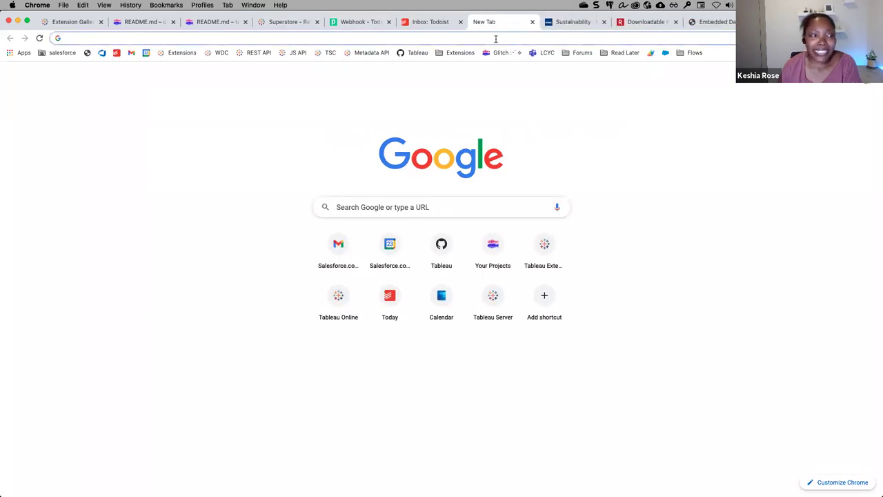
# Go to the demo.tableau.com Metadata API GraphiQL page.
pyautogui.click(495, 39)
pyautogui.write('demo')
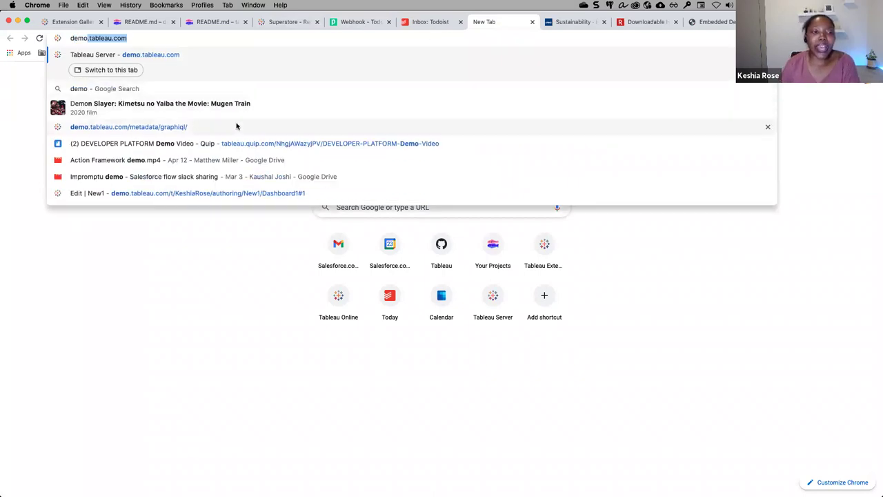
pyautogui.click(236, 126)
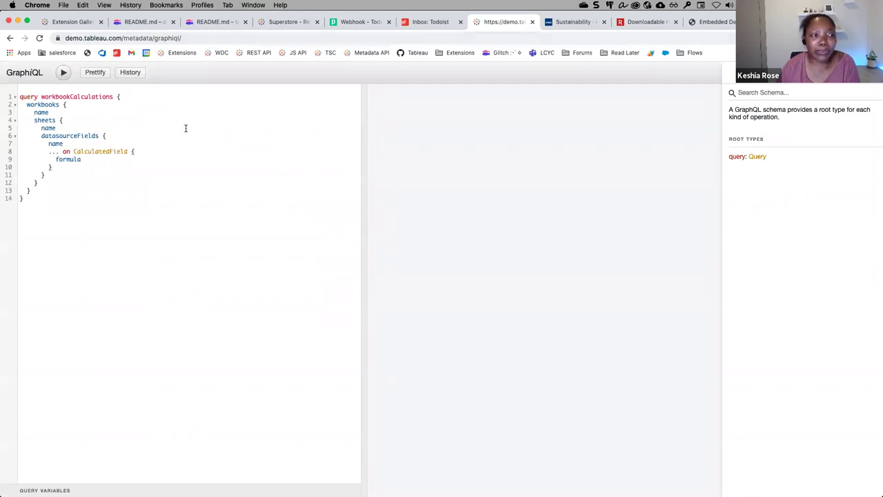
# Walk through the workbookCalculations query's workbooks field, name line and CalculatedField fragment.
pyautogui.moveTo(54, 205); pyautogui.dragTo(20, 95)
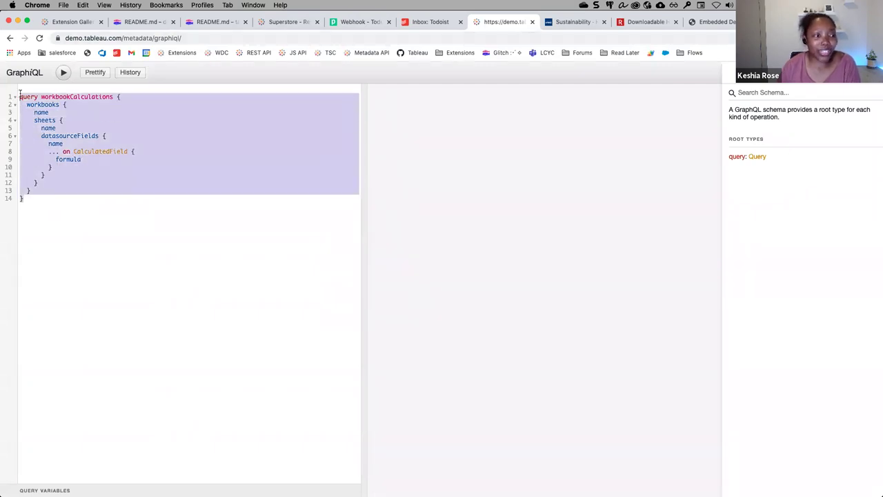
pyautogui.click(20, 97)
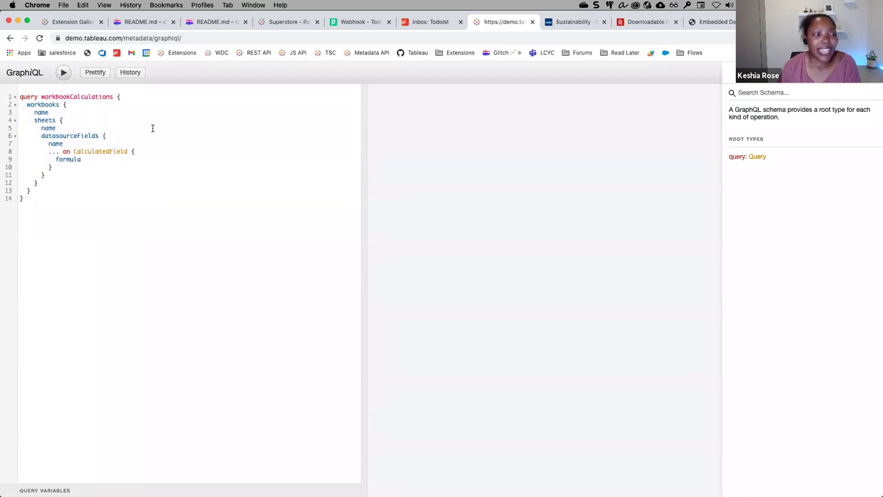
pyautogui.moveTo(28, 105); pyautogui.dragTo(84, 106)
pyautogui.click(84, 106)
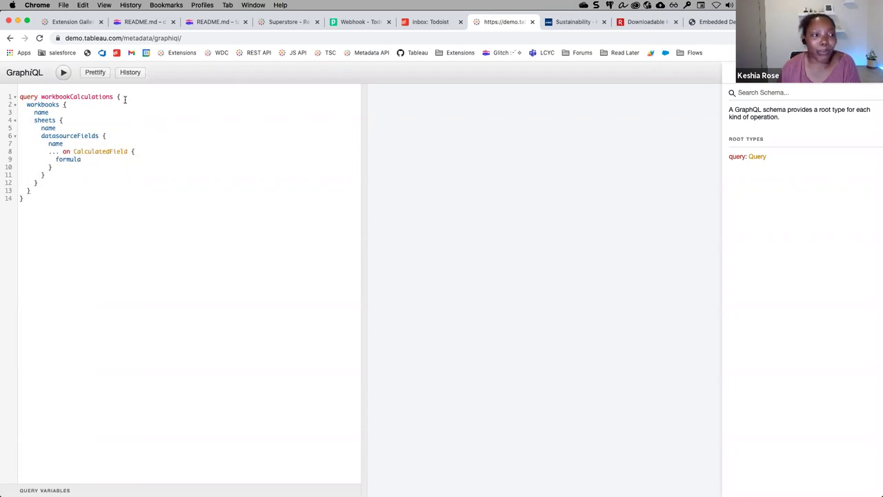
pyautogui.click(767, 96)
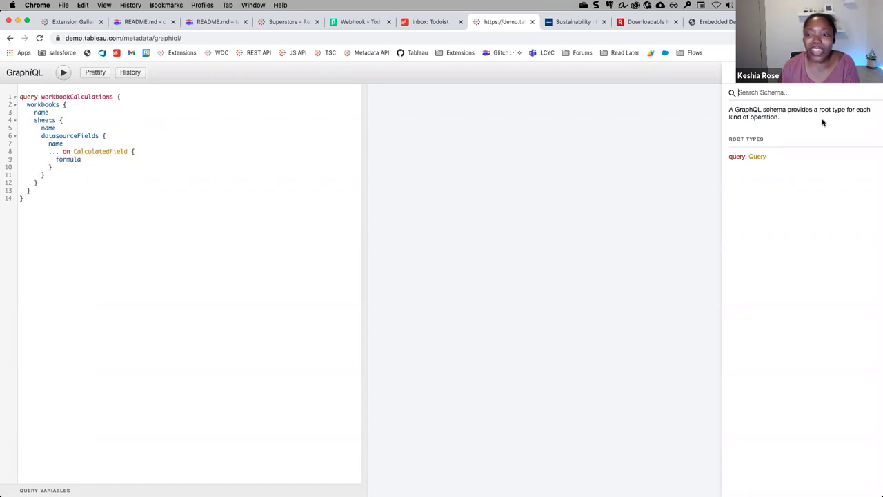
pyautogui.click(45, 105)
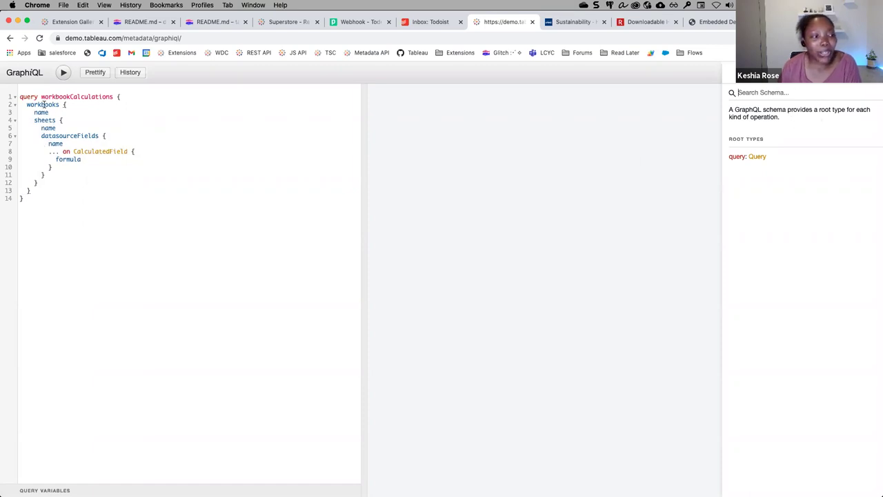
pyautogui.click(110, 102)
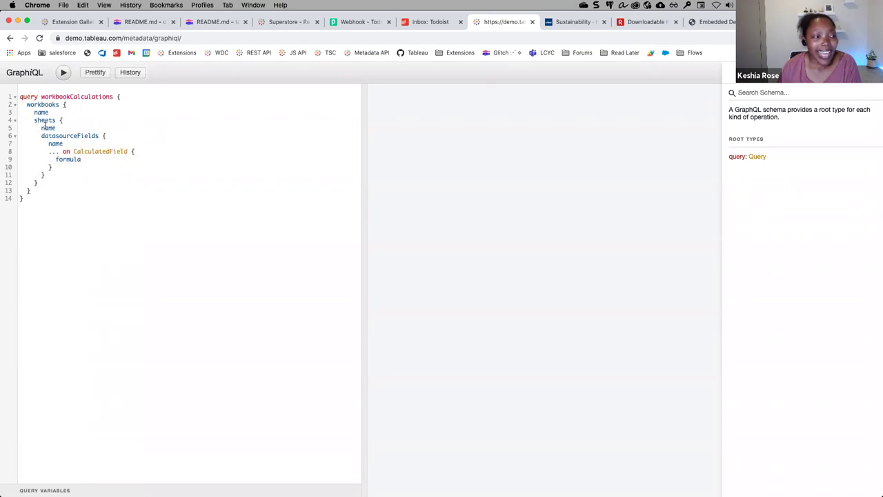
pyautogui.click(90, 144)
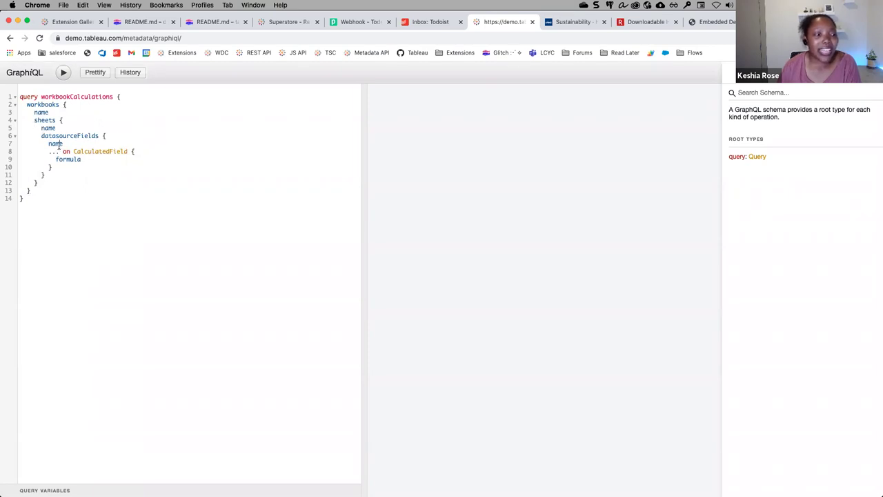
pyautogui.click(151, 152)
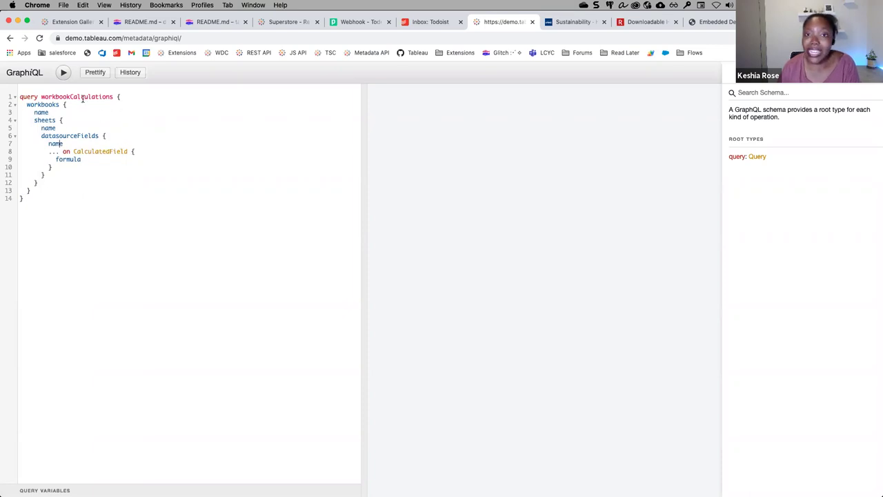
# Run the query, highlight the DATEDIFF formula result, then present the Automation & Integration slide.
pyautogui.click(64, 73)
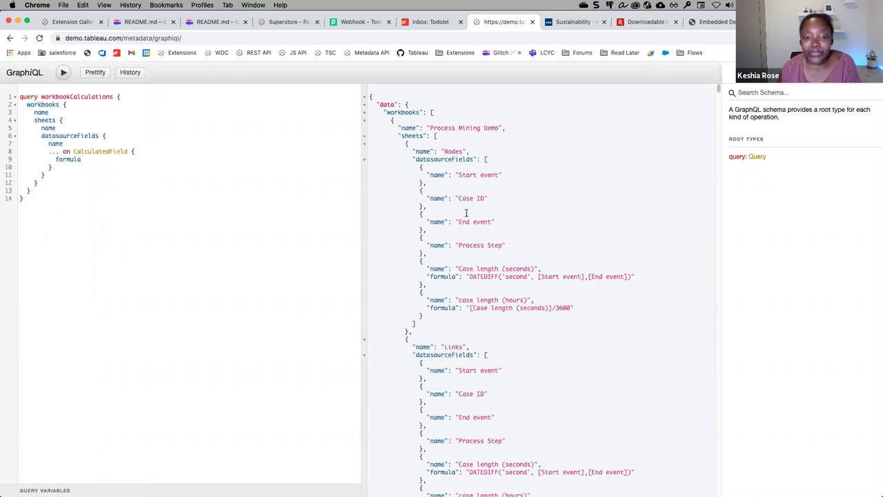
pyautogui.moveTo(470, 277); pyautogui.dragTo(631, 277)
pyautogui.click(631, 277)
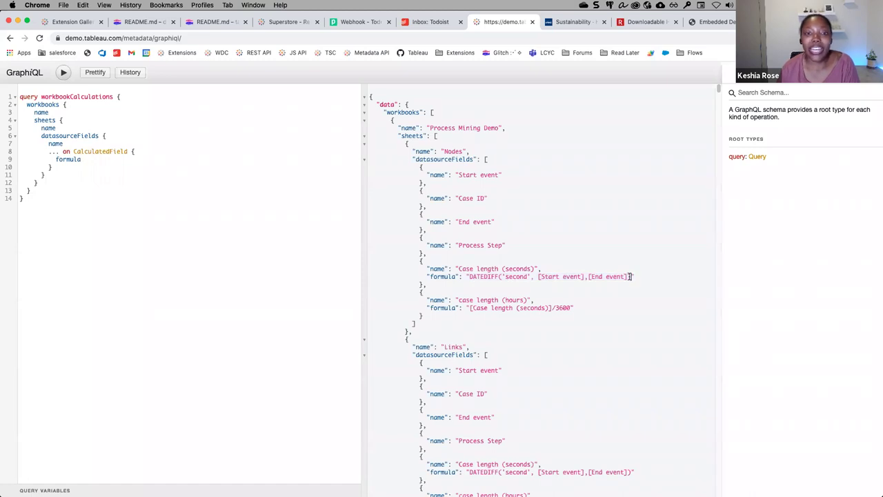
pyautogui.scroll(-15, 595, 211)
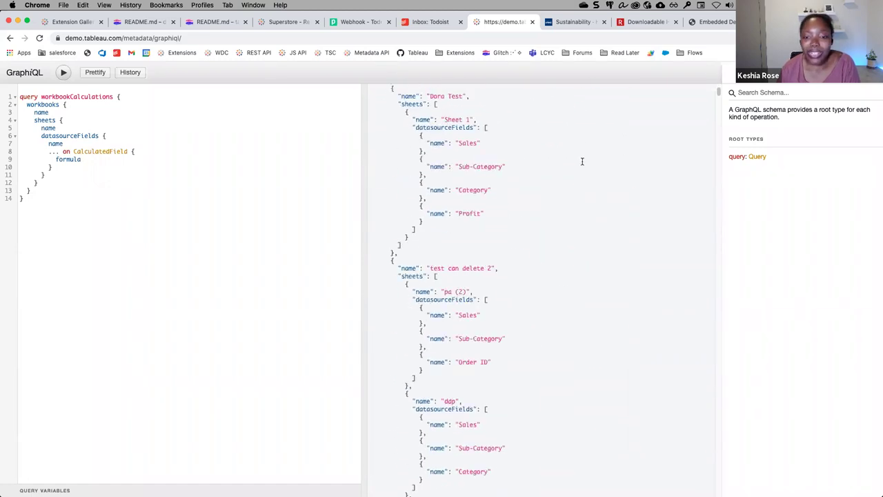
pyautogui.scroll(15, 580, 155)
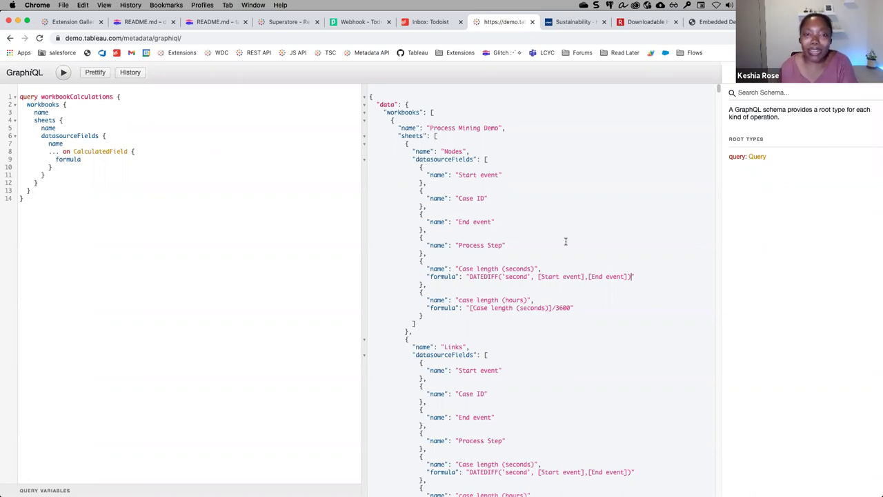
pyautogui.press('super+Tab')
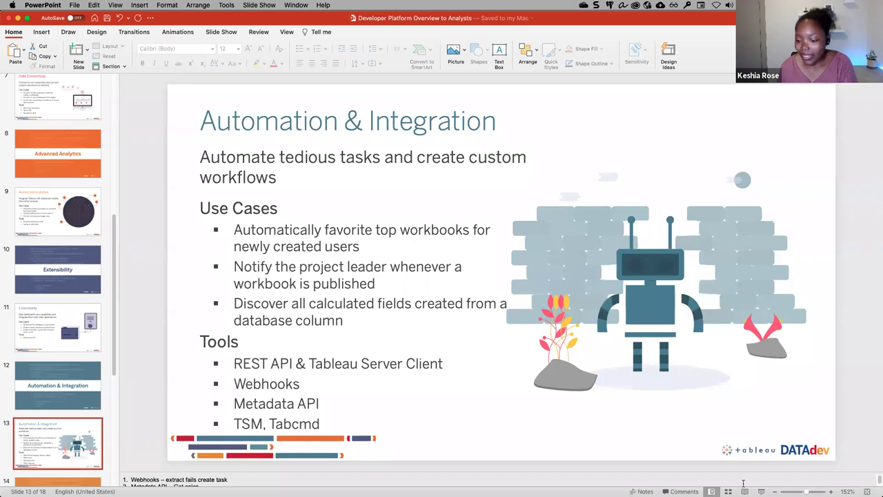
pyautogui.click(761, 491)
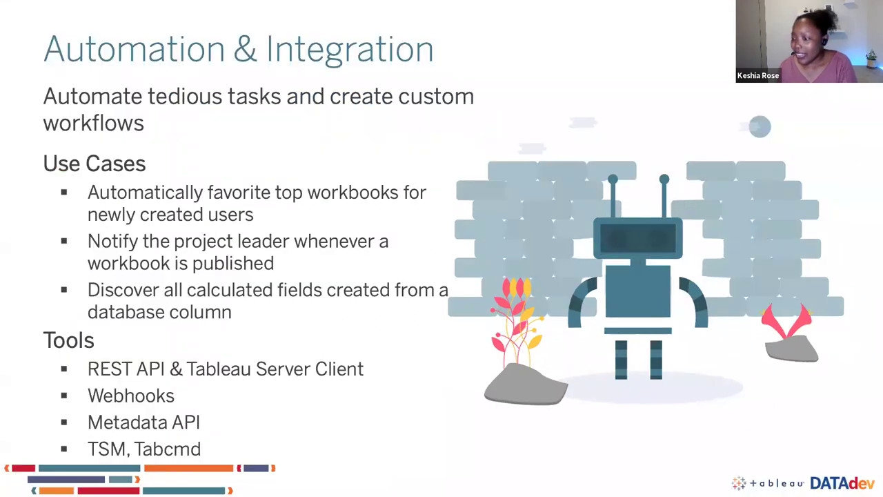
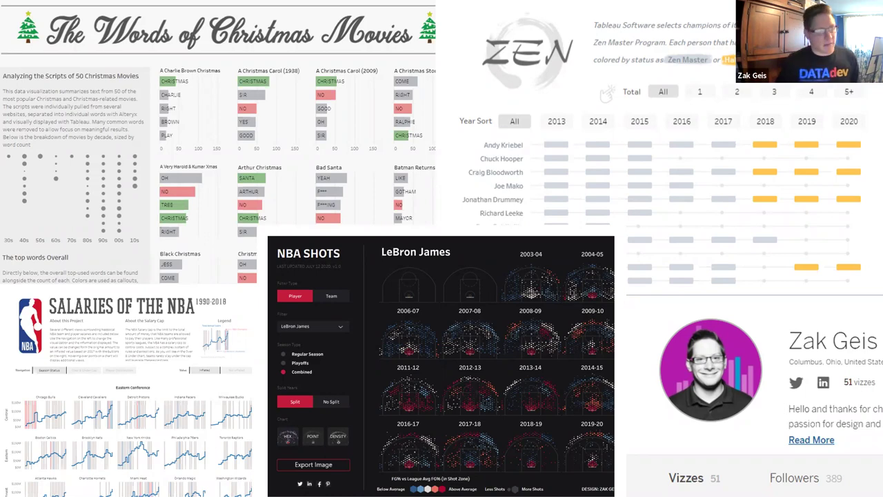
# Advance the slideshow past the Tableau viz collage to the 'What is Tableau Server?' slide.
pyautogui.press('Right')
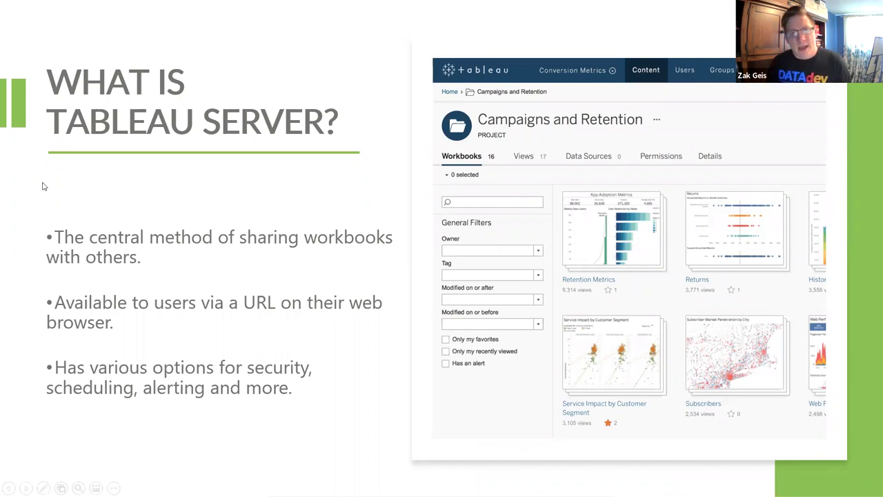
# Move to the 'How do I publish?' slide and bring up the window switcher.
pyautogui.click(116, 164)
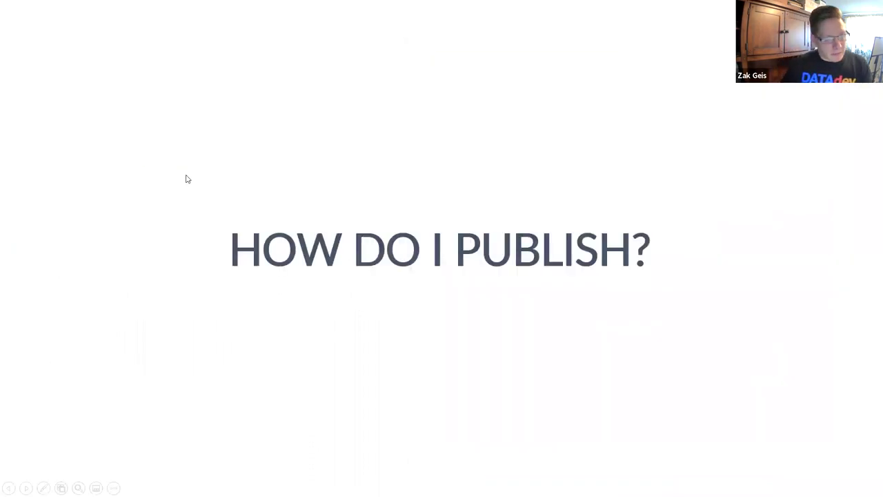
pyautogui.hotkey('alt', 'Tab')
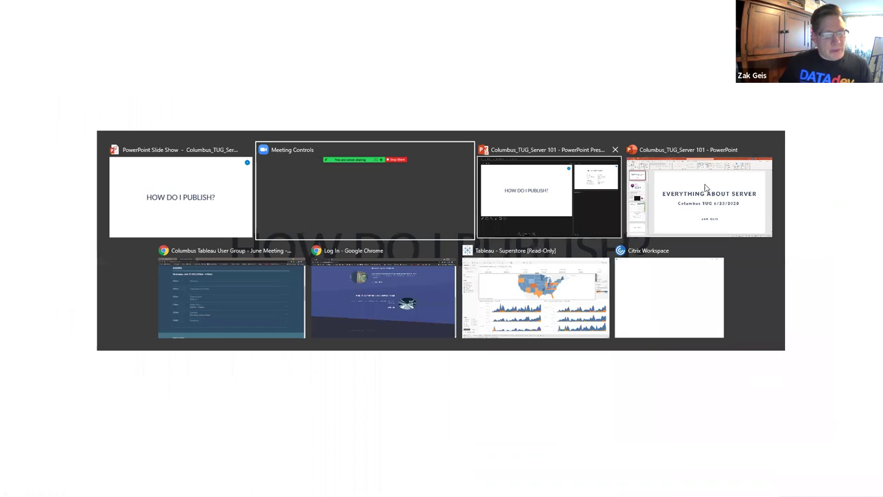
# Bring the Tableau Superstore dashboard forward, then switch to the Tableau Online browser window.
pyautogui.click(557, 290)
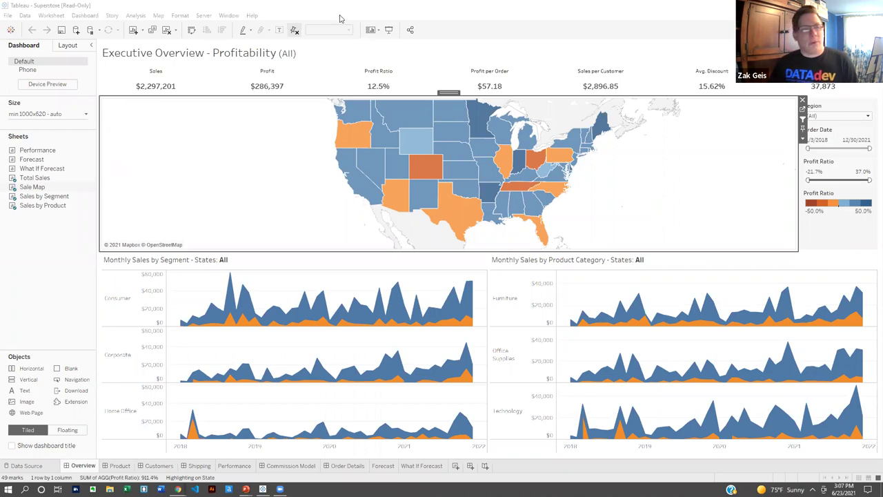
pyautogui.hotkey('alt', 'Tab')
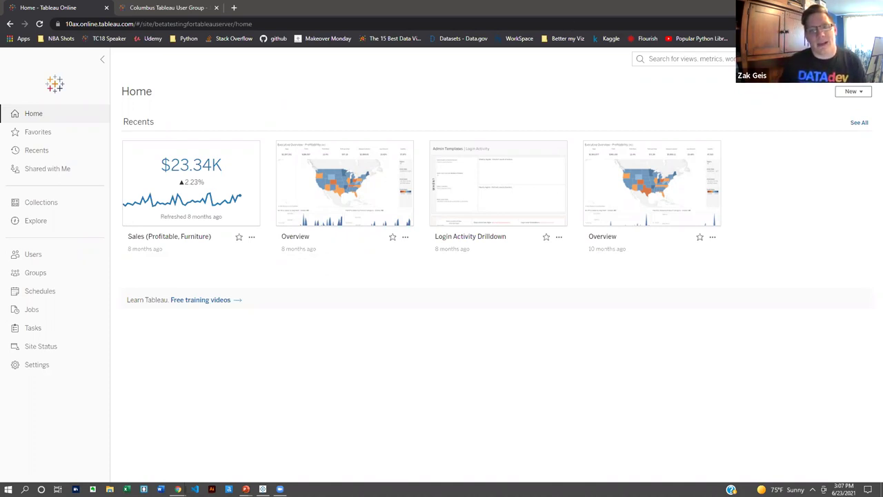
# Check the Tableau Online version (2021.2.0) in the About box and close it.
pyautogui.click(766, 59)
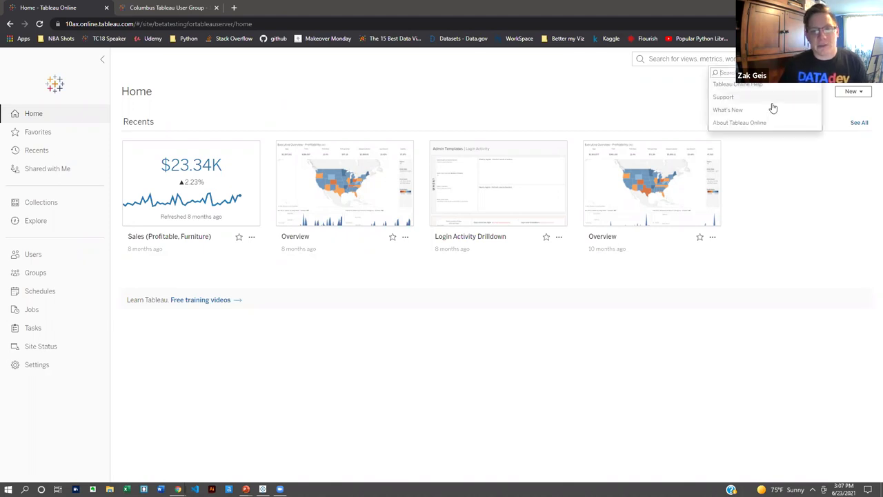
pyautogui.click(751, 120)
pyautogui.moveTo(406, 254); pyautogui.dragTo(427, 255)
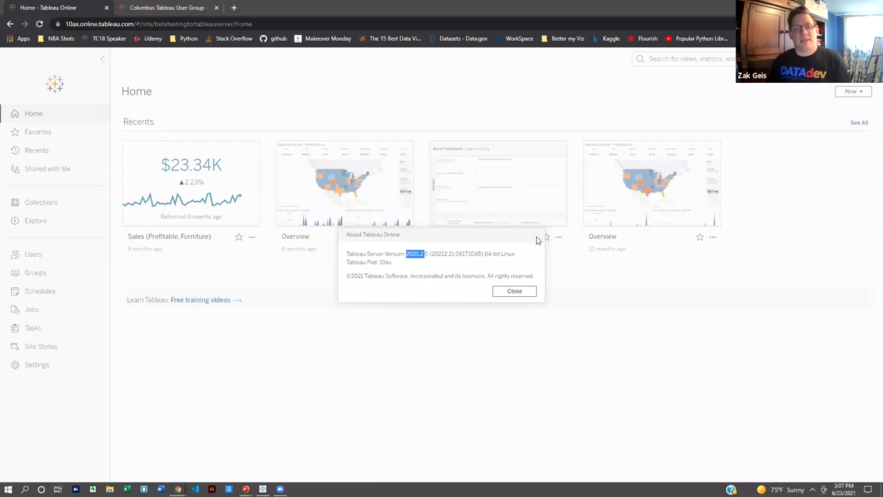
pyautogui.click(519, 290)
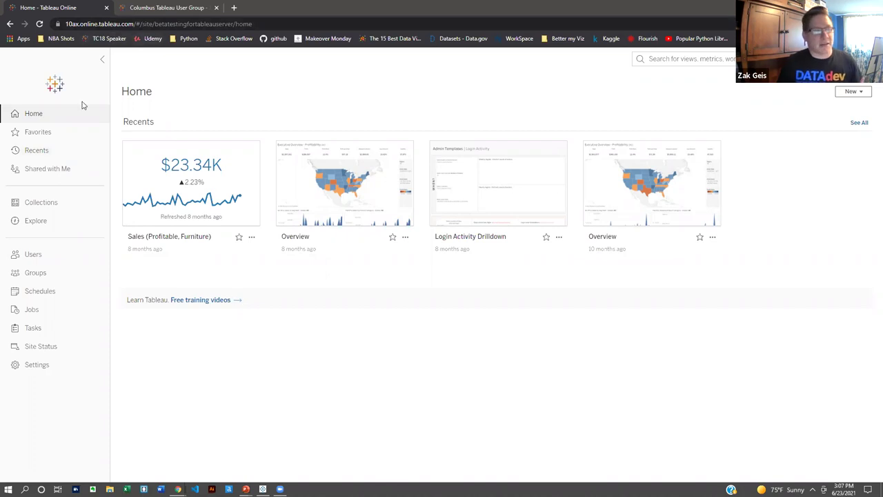
# Open the Recents page and copy the base URL 10ax.online.tableau.com from the address bar.
pyautogui.click(49, 132)
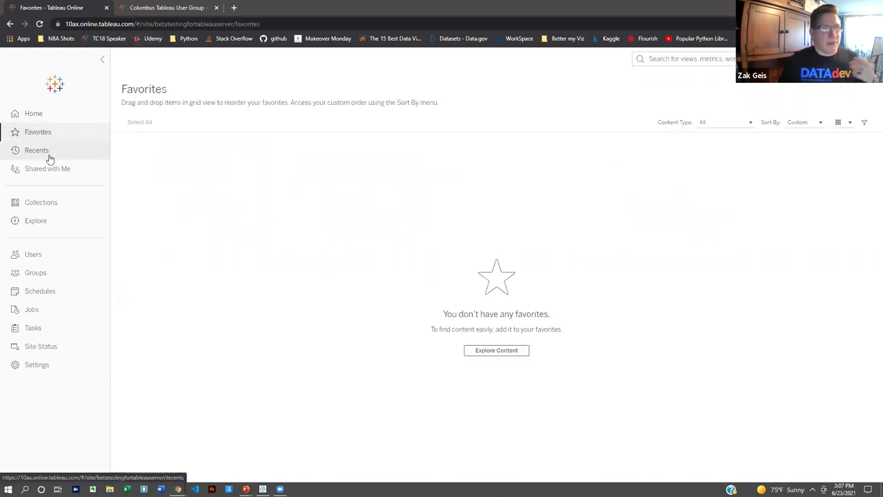
pyautogui.click(50, 155)
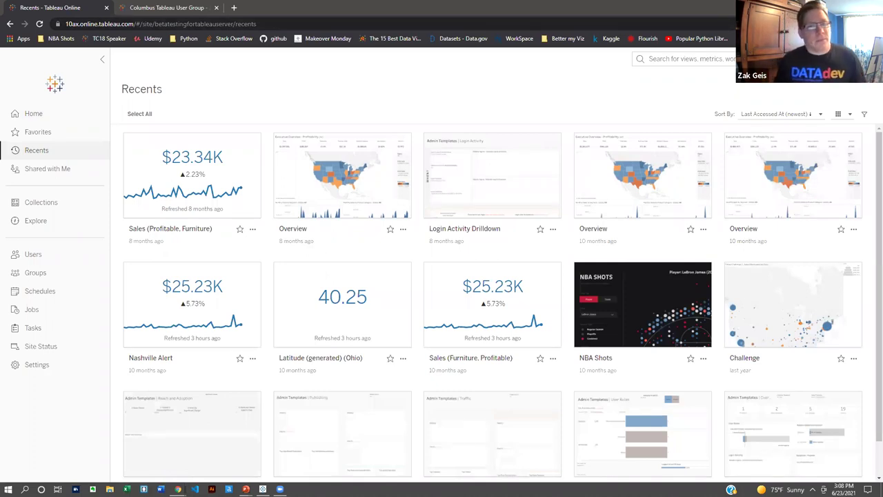
pyautogui.click(130, 24)
pyautogui.click(133, 24)
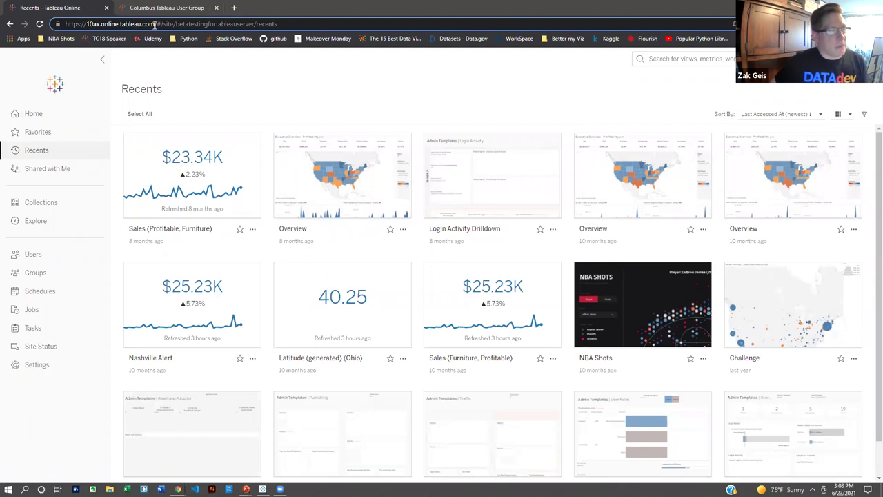
pyautogui.moveTo(155, 25); pyautogui.dragTo(62, 24)
pyautogui.rightClick(89, 23)
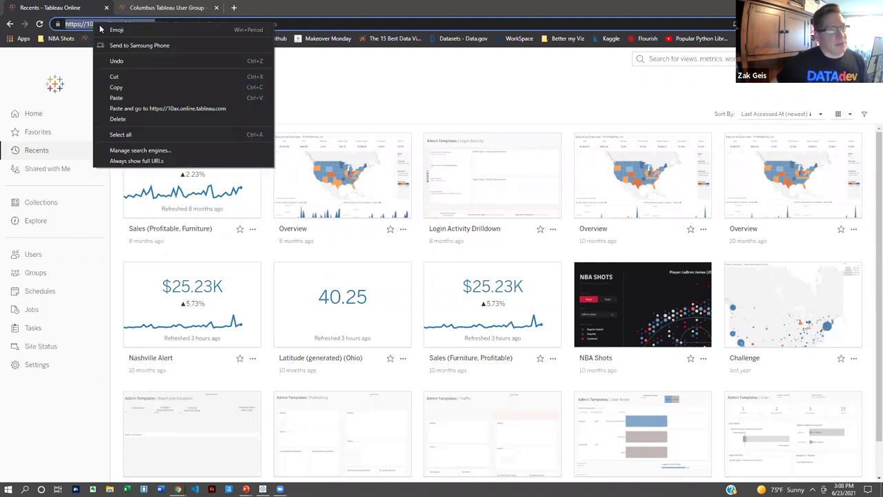
pyautogui.click(128, 87)
pyautogui.hotkey('alt', 'Tab')
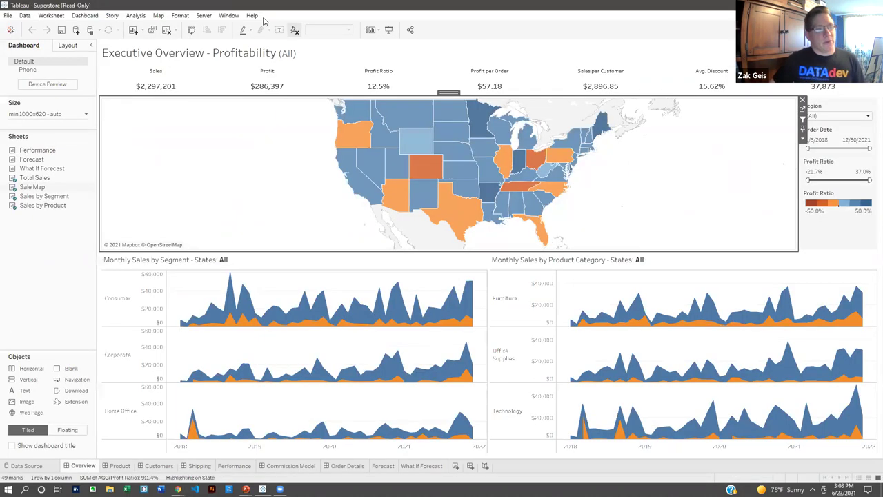
pyautogui.click(203, 15)
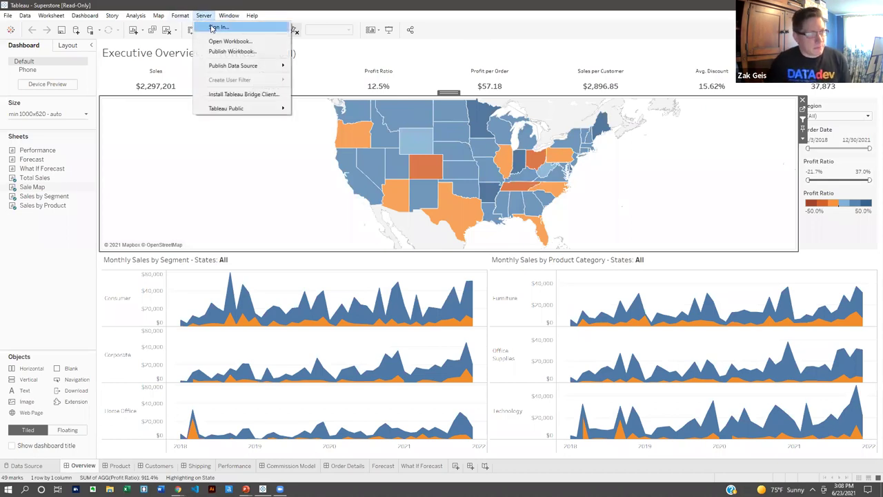
pyautogui.click(222, 51)
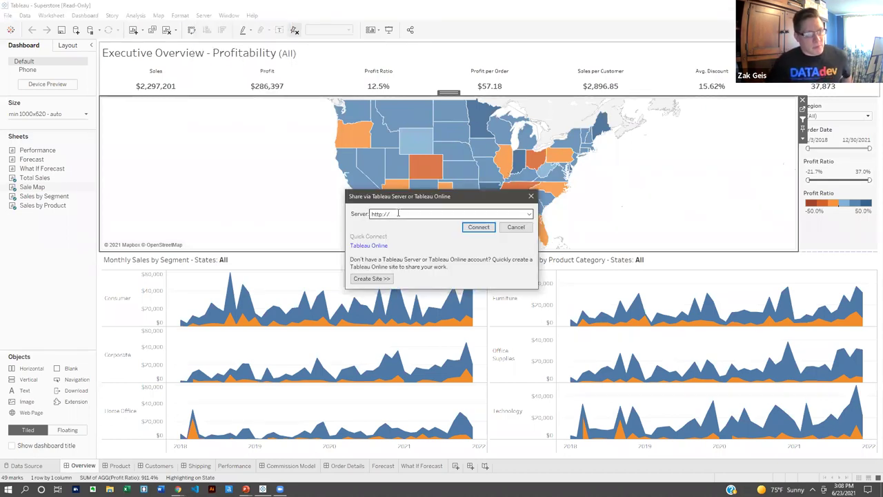
pyautogui.click(407, 215)
pyautogui.hotkey('ctrl', 'v')
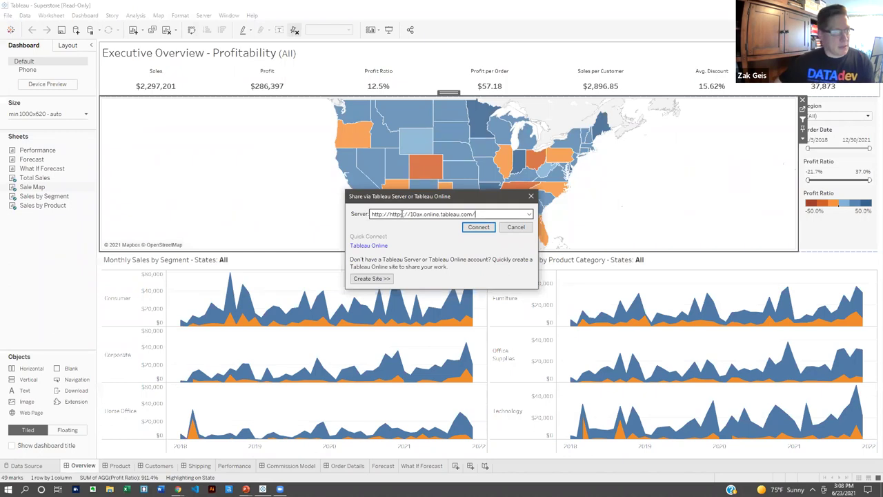
pyautogui.moveTo(412, 214); pyautogui.dragTo(390, 214)
pyautogui.press('BackSpace')
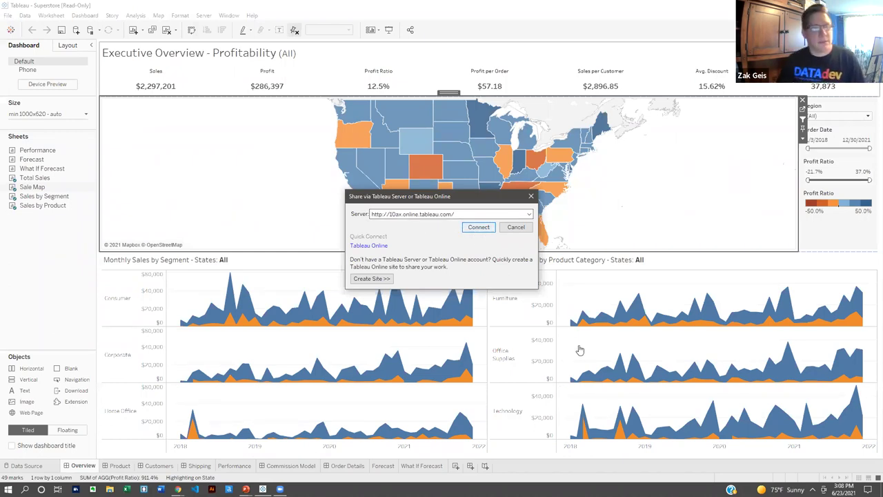
pyautogui.press('Return')
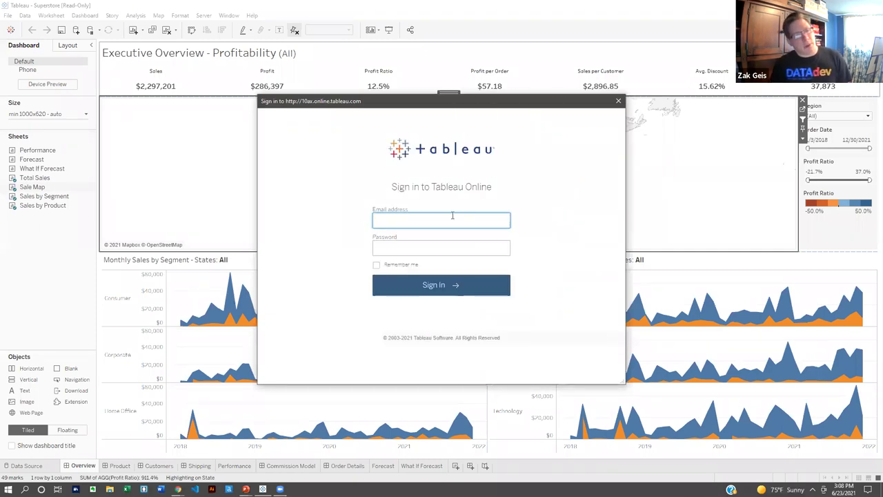
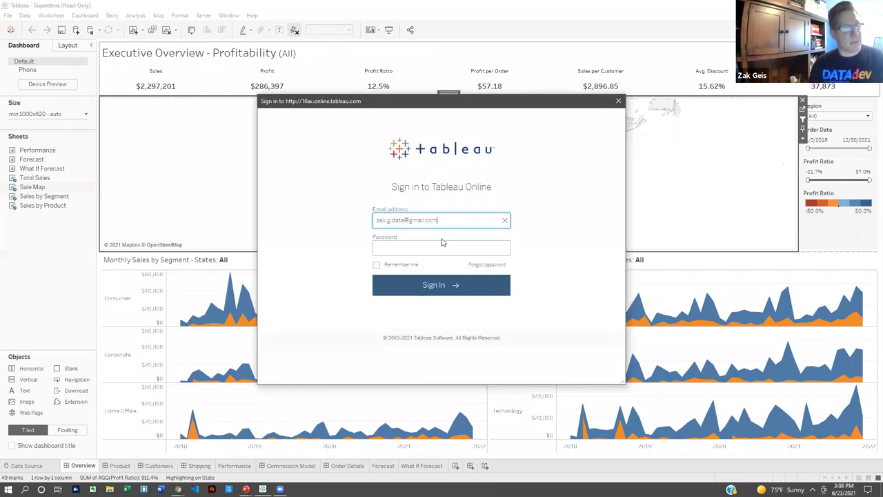
# Sign in to Tableau Online with the account e-mail and password, with Remember me checked.
pyautogui.press('Tab')
pyautogui.write('•••••••')
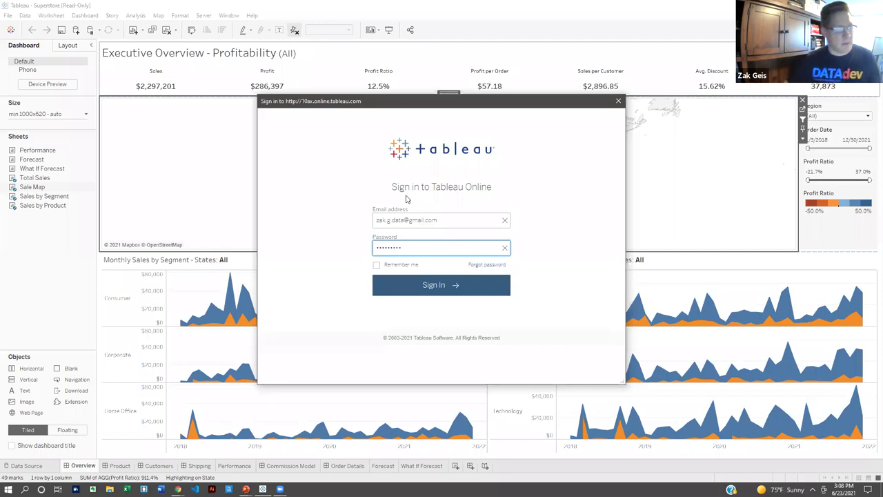
pyautogui.moveTo(386, 269); pyautogui.dragTo(402, 286)
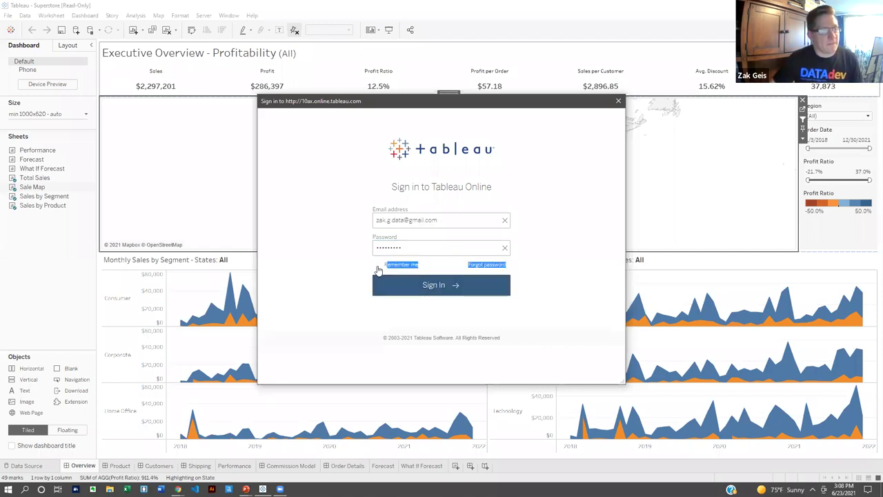
pyautogui.click(376, 265)
pyautogui.click(483, 289)
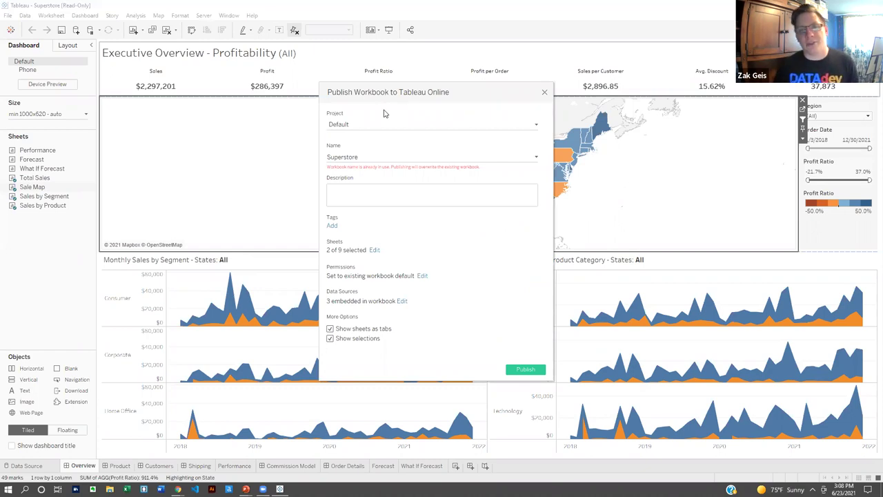
# Publish Superstore to the Default project after reviewing sheets, permissions and data sources, overwriting the existing copy.
pyautogui.click(364, 127)
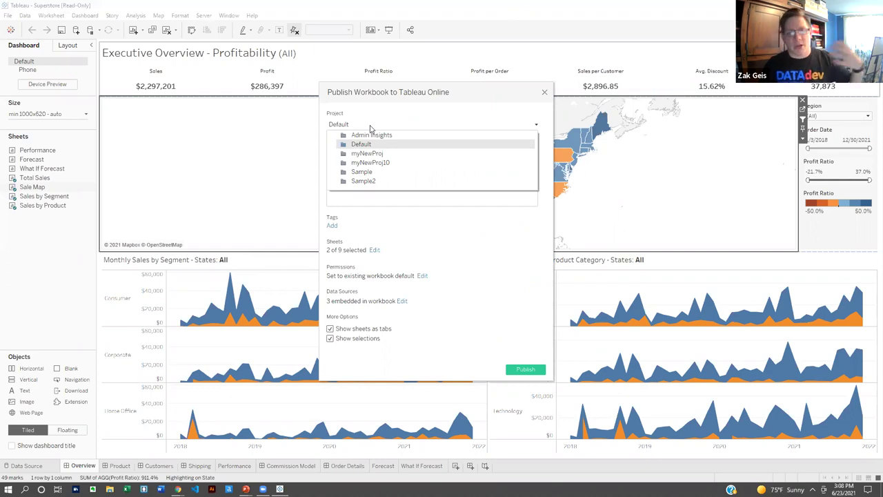
pyautogui.click(370, 128)
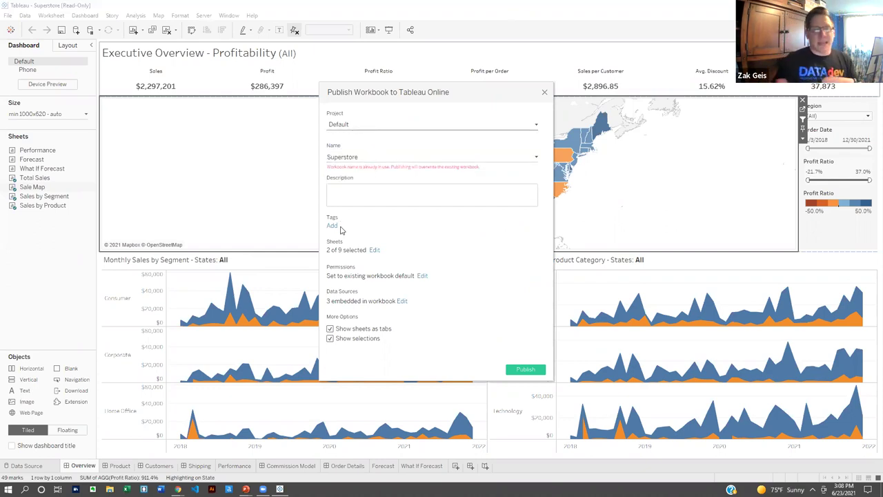
pyautogui.click(374, 251)
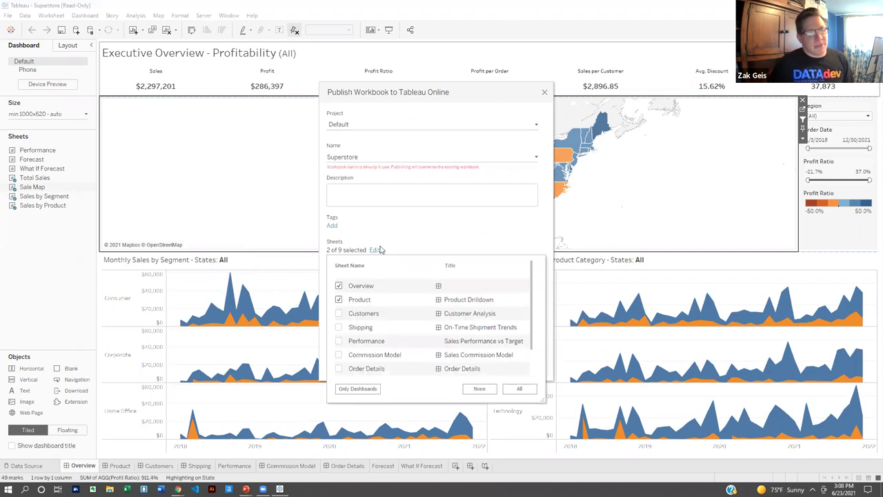
pyautogui.click(438, 230)
pyautogui.click(422, 275)
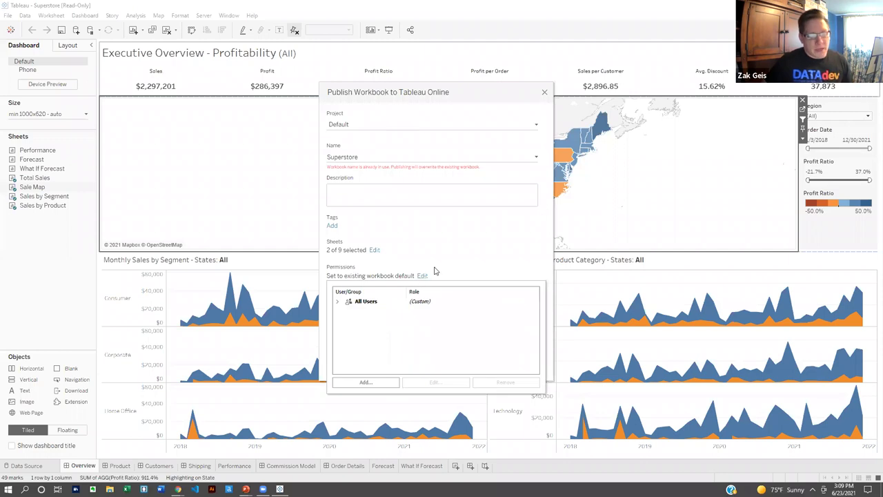
pyautogui.click(458, 256)
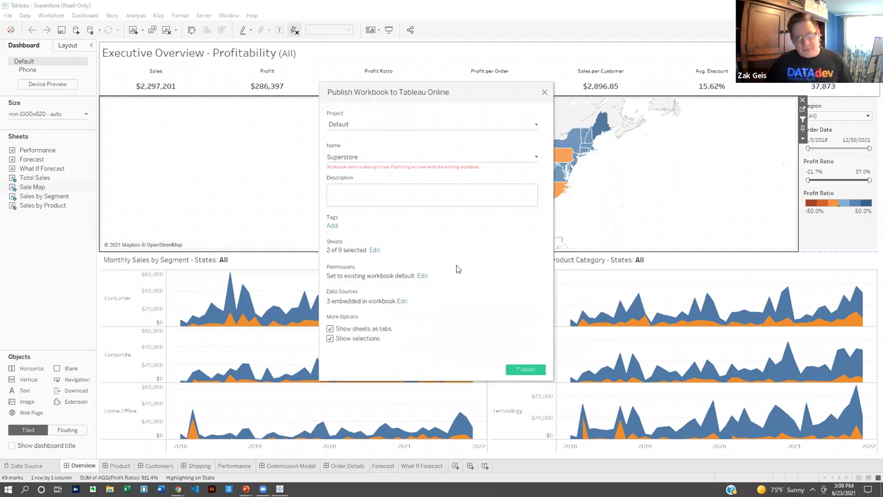
pyautogui.click(402, 302)
pyautogui.click(471, 250)
pyautogui.click(524, 372)
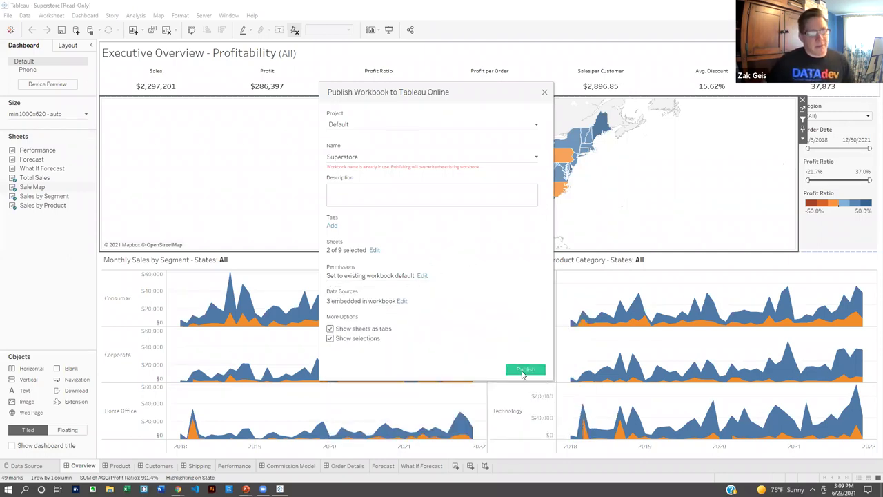
pyautogui.click(472, 245)
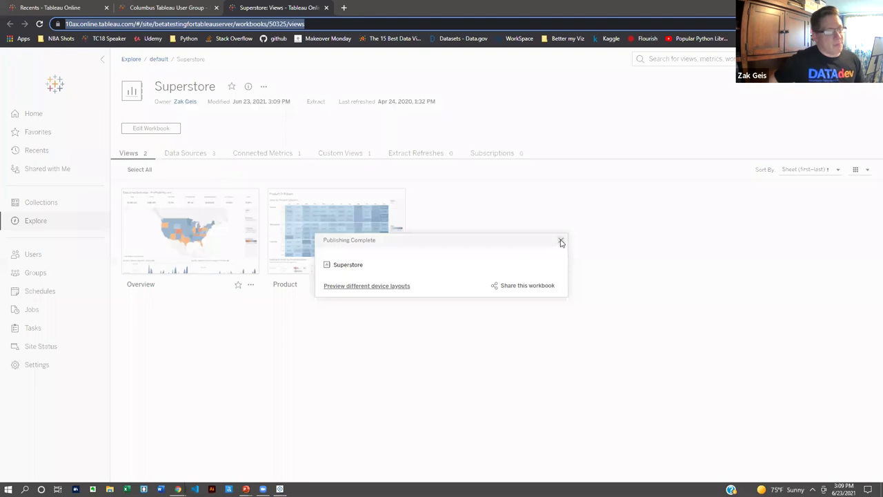
# Dismiss Publishing Complete and open the Overview dashboard view of Superstore.
pyautogui.click(561, 240)
pyautogui.click(209, 232)
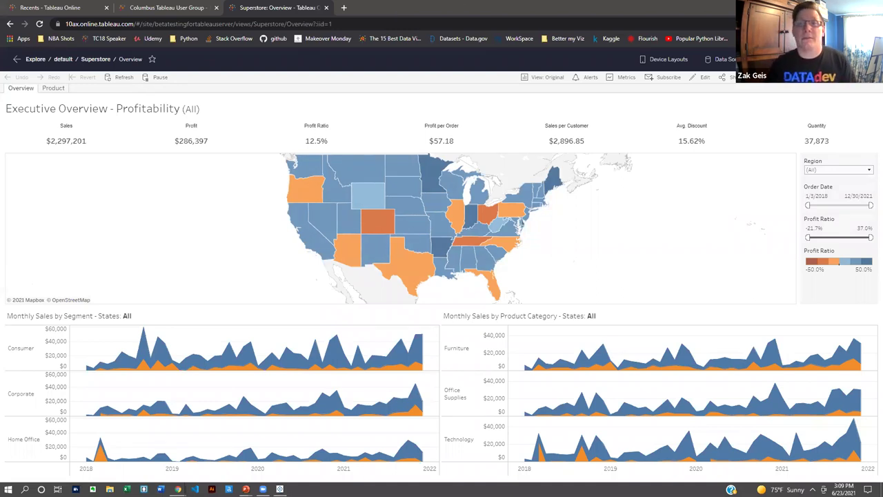
# Advance the presentation to 'The Types of Server' slide, then return to Tableau Desktop.
pyautogui.click(245, 488)
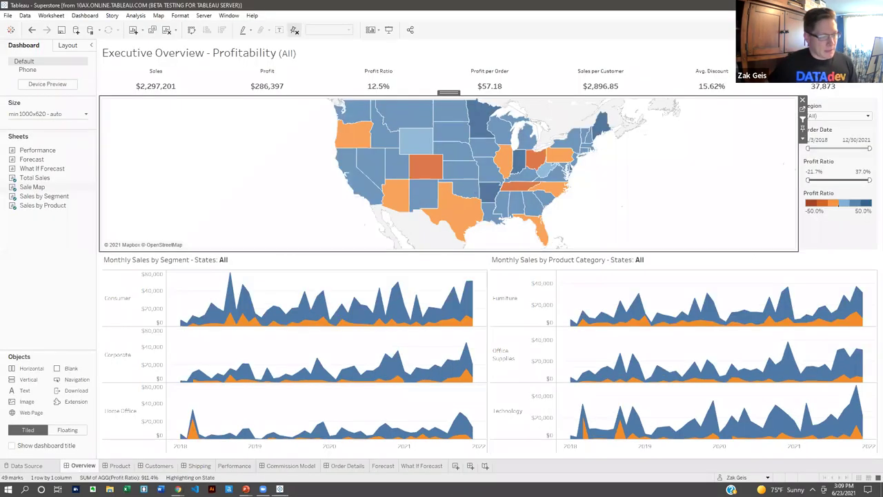
pyautogui.moveTo(246, 489)
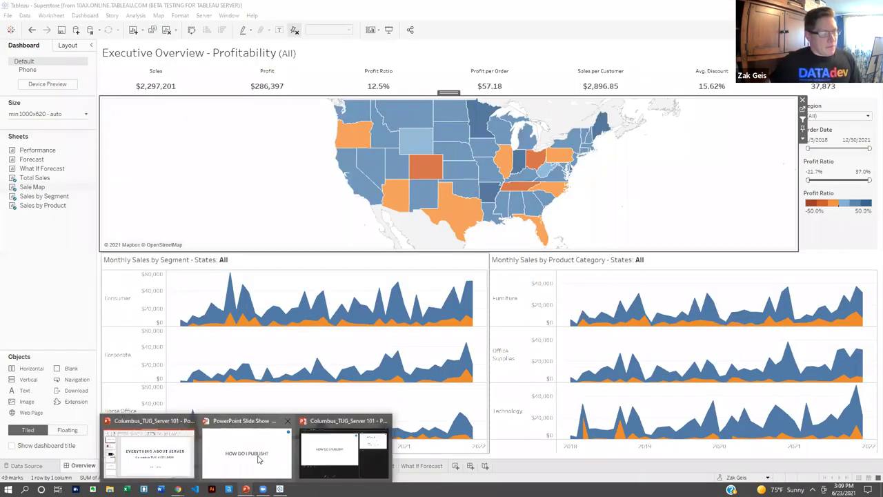
pyautogui.click(259, 459)
pyautogui.click(481, 282)
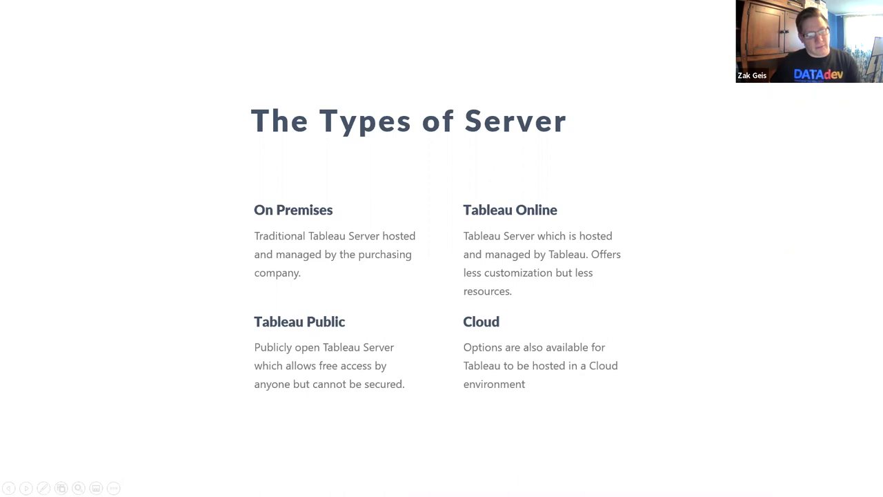
pyautogui.hotkey('alt', 'Tab')
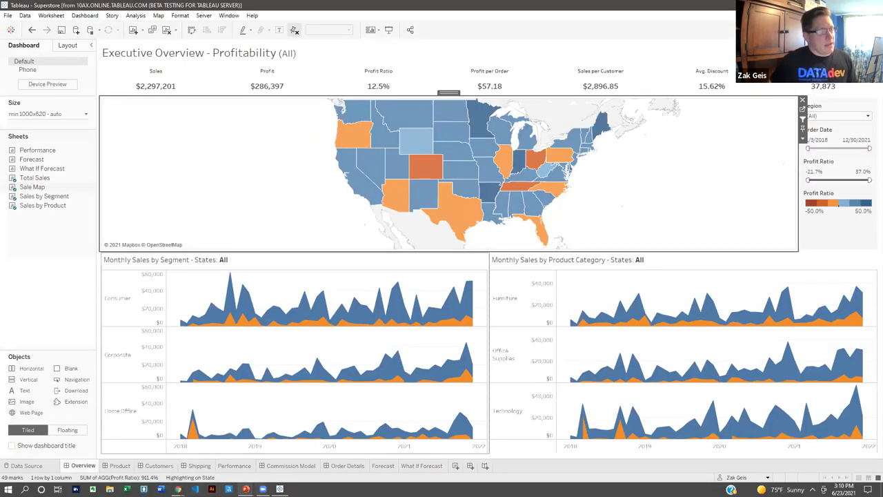
# Show the published Overview dashboard in Chrome and select its web address.
pyautogui.moveTo(178, 488)
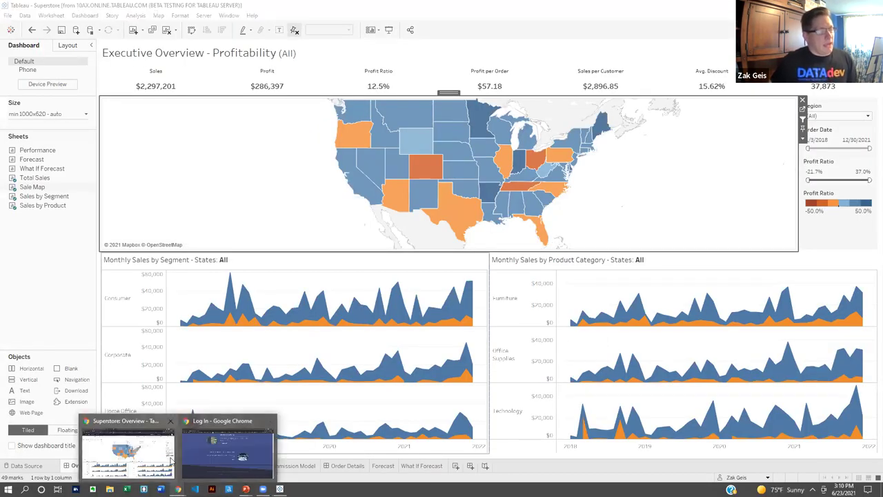
pyautogui.click(228, 445)
pyautogui.click(132, 24)
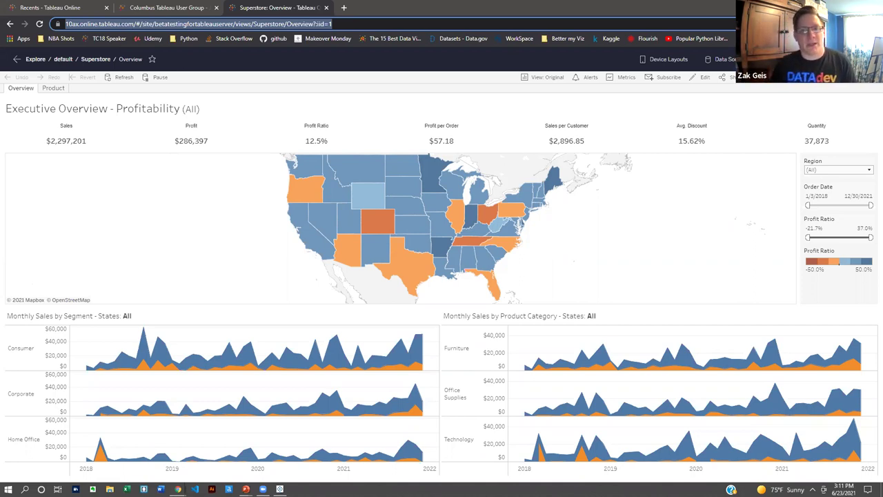
# Return to the slideshow on 'The Types of Server' slide.
pyautogui.hotkey('alt', 'Tab')
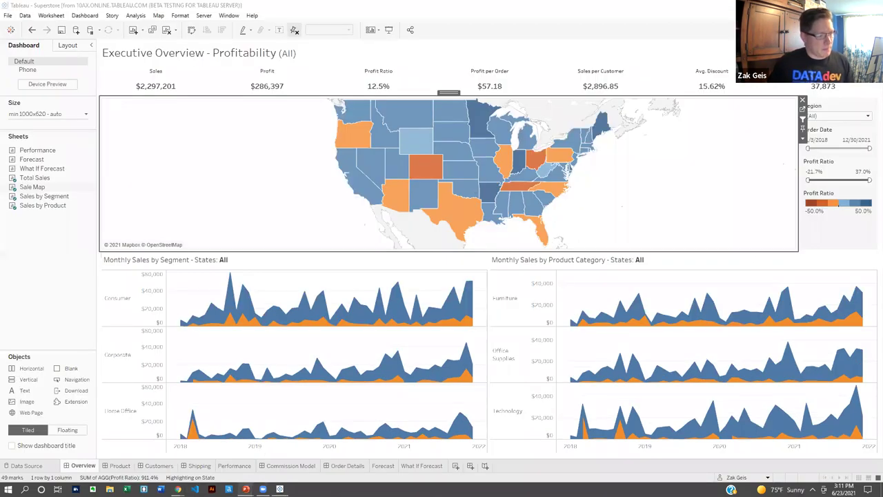
pyautogui.moveTo(245, 487)
pyautogui.click(260, 460)
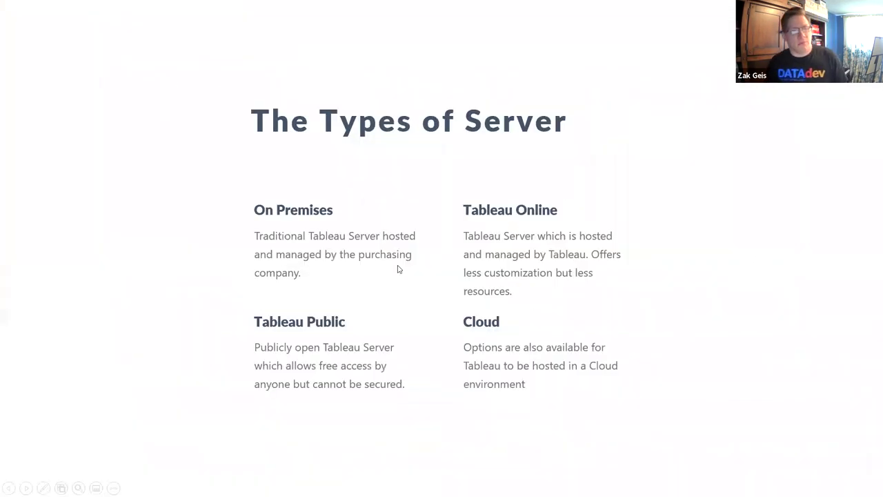